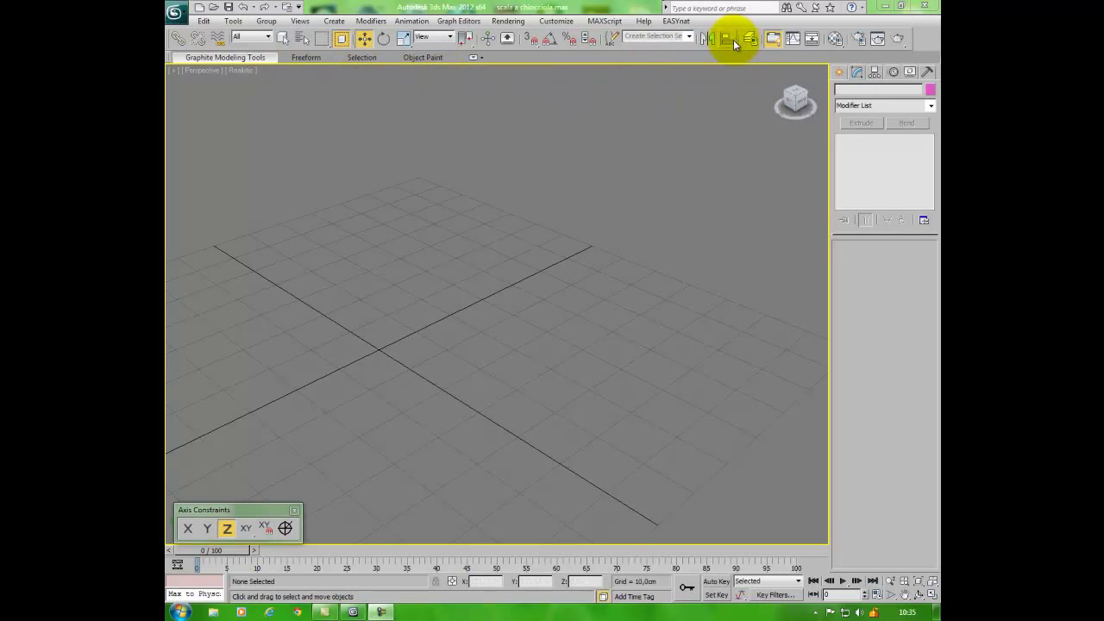
Show the Standard Primitives object types in the Create panel.
left_click(838, 71)
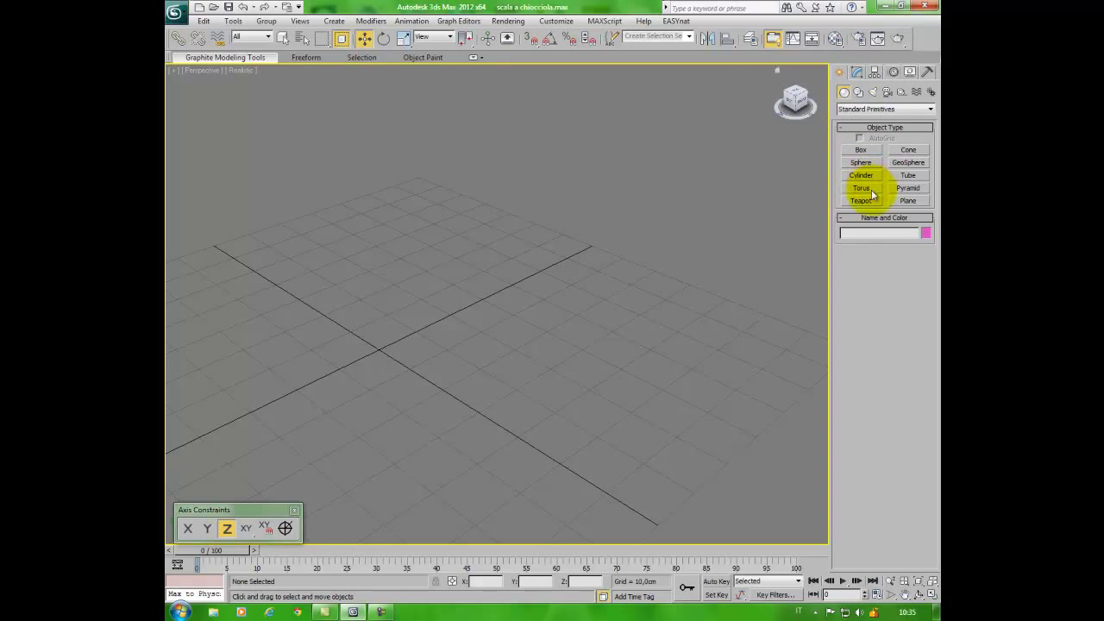
Draw a cylinder near the grid centre and set its radius to 5 cm and height to 17 cm.
left_click(862, 175)
mouse_move(463, 308)
left_mouse_down()
mouse_move(473, 314)
mouse_move(476, 271)
left_mouse_up()
left_click(481, 286)
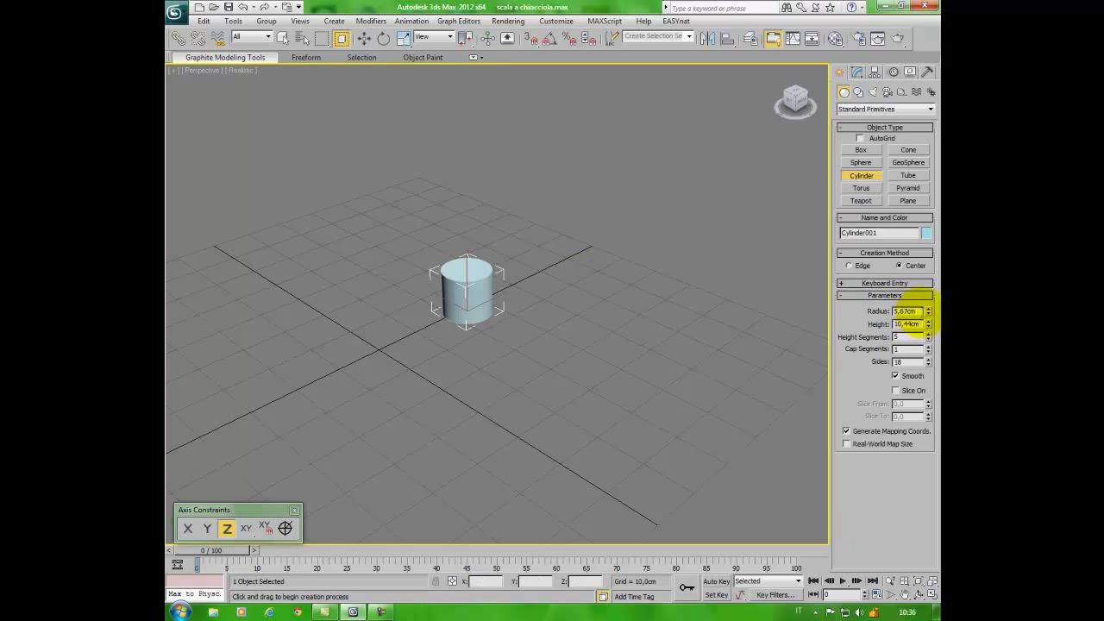
left_click_drag(918, 312, 863, 310)
type("5")
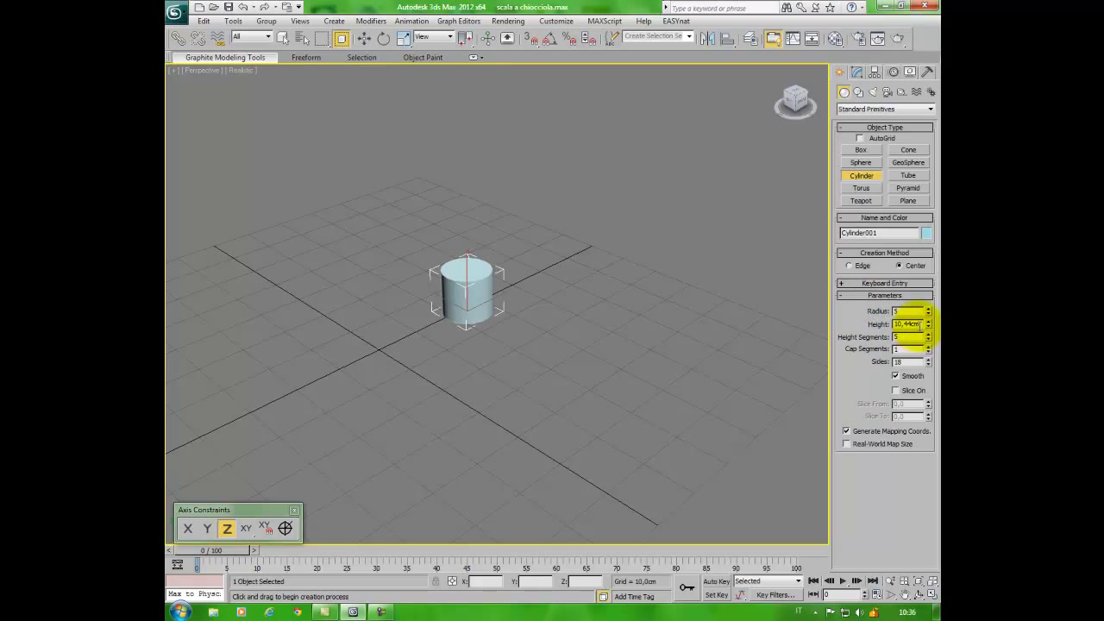
left_click_drag(907, 324, 873, 325)
type("17")
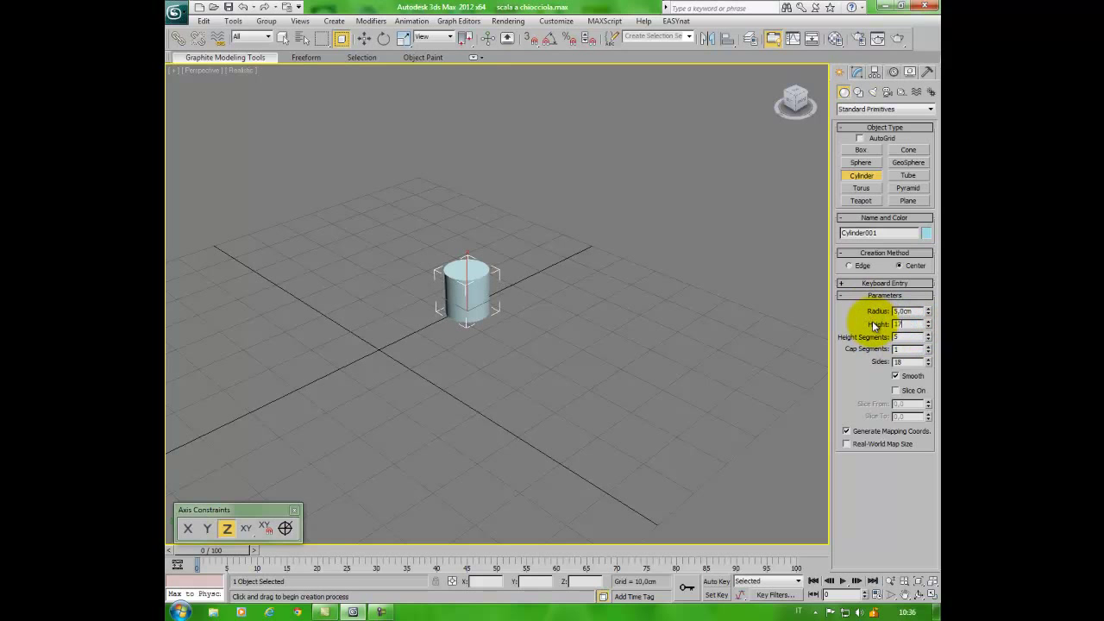
left_click(917, 336)
key("Return")
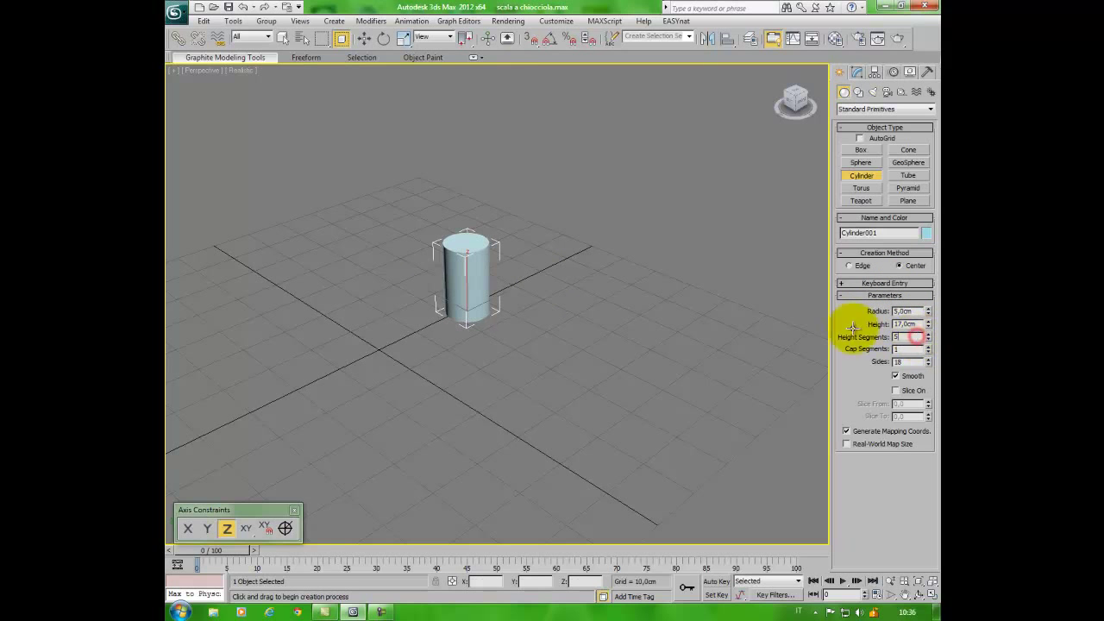
Draw a tube ring beside the cylinder in the Perspective viewport.
left_click(915, 178)
left_click_drag(584, 339, 594, 351)
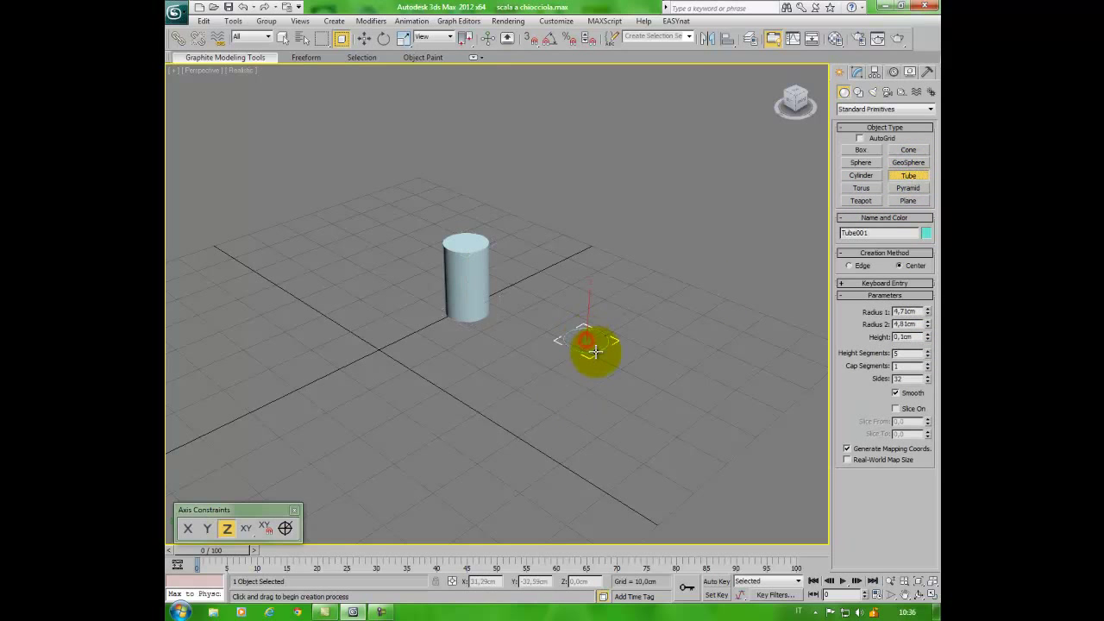
left_click(625, 395)
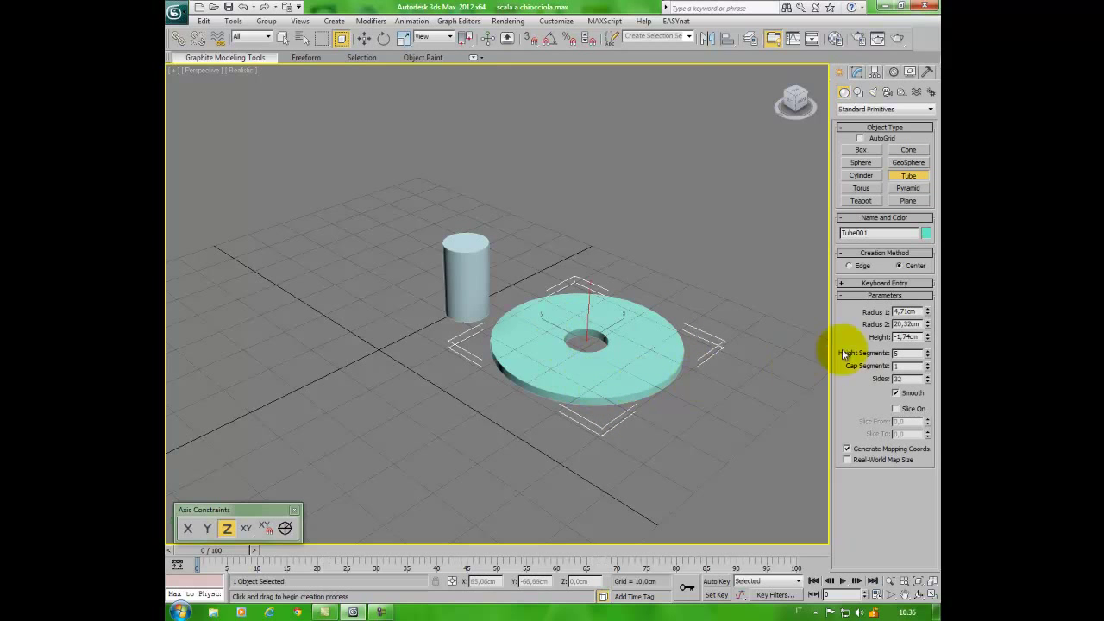
left_click(916, 311)
Set the tube's Radius 1 to 5 cm, Radius 2 to 50 cm and Height to 2 cm.
left_click_drag(917, 311, 868, 315)
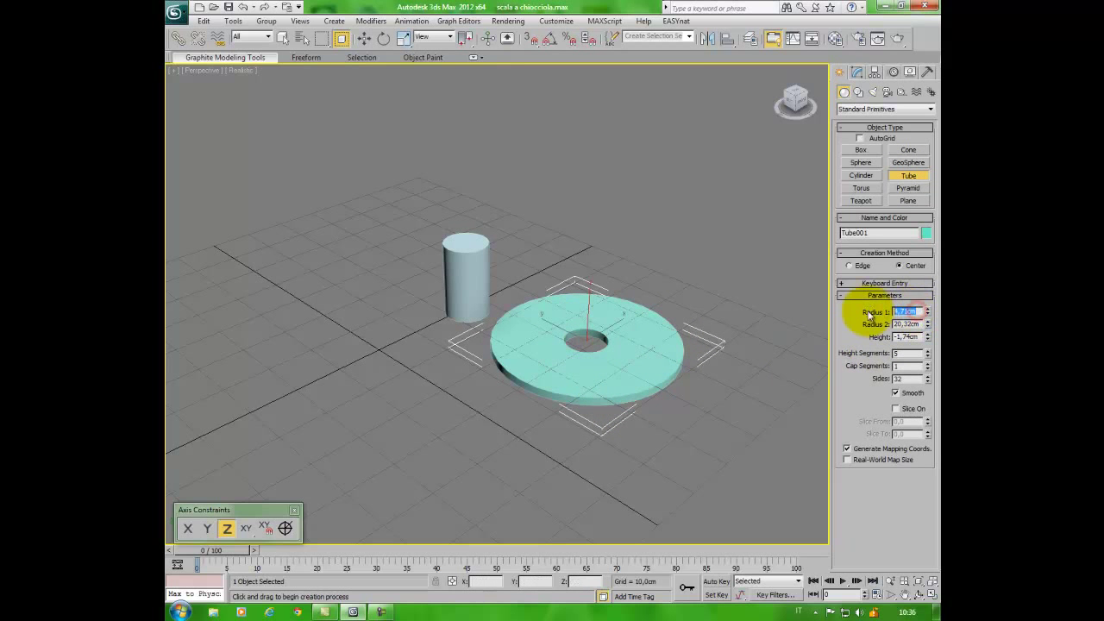
type("5")
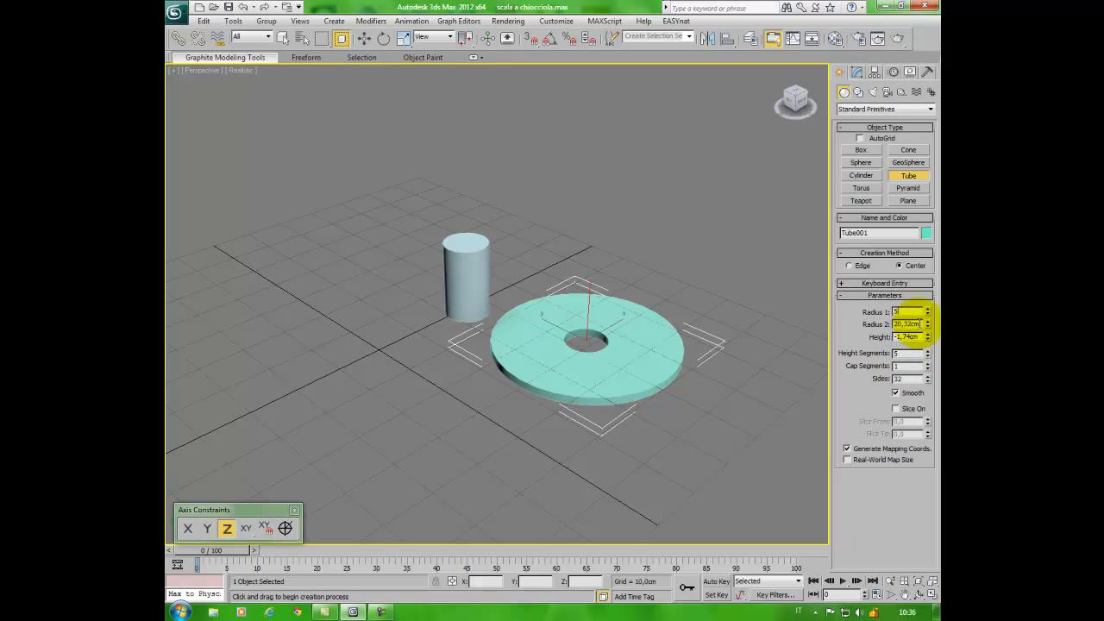
left_click_drag(916, 324, 868, 326)
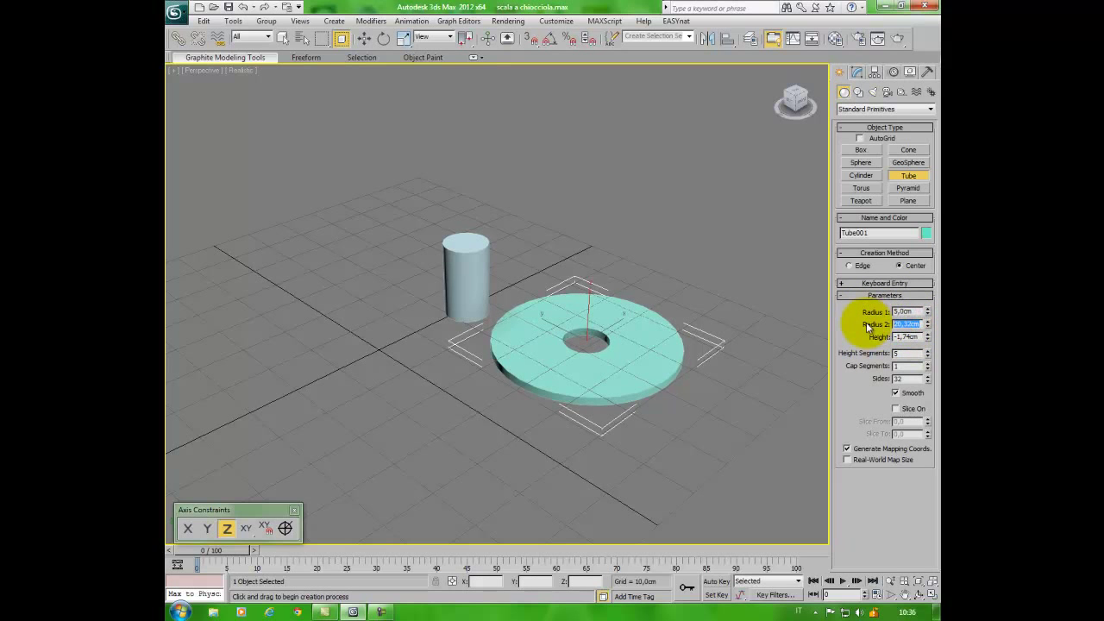
type("50")
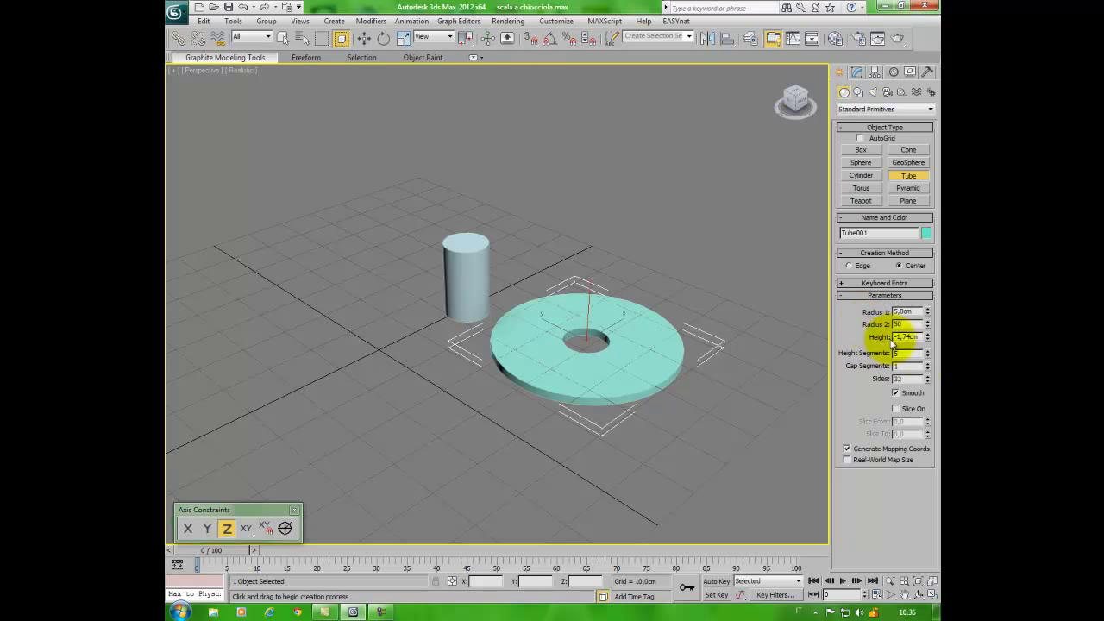
left_click_drag(919, 337, 879, 338)
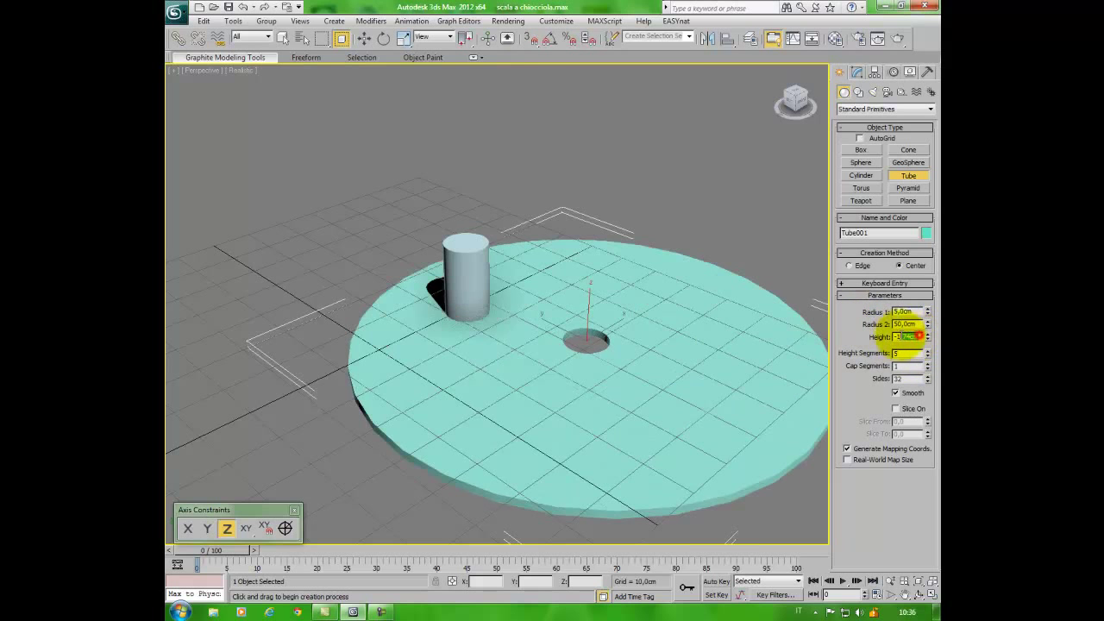
type("2")
key("Return")
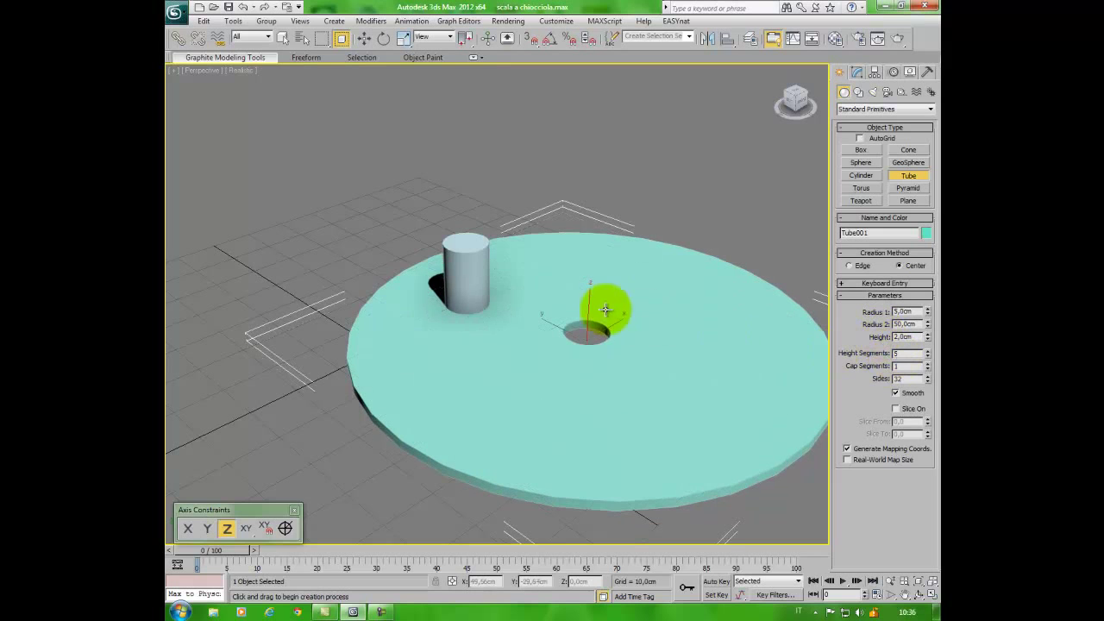
Enable Slice On for the tube and set Slice From to 240 degrees.
left_click(896, 410)
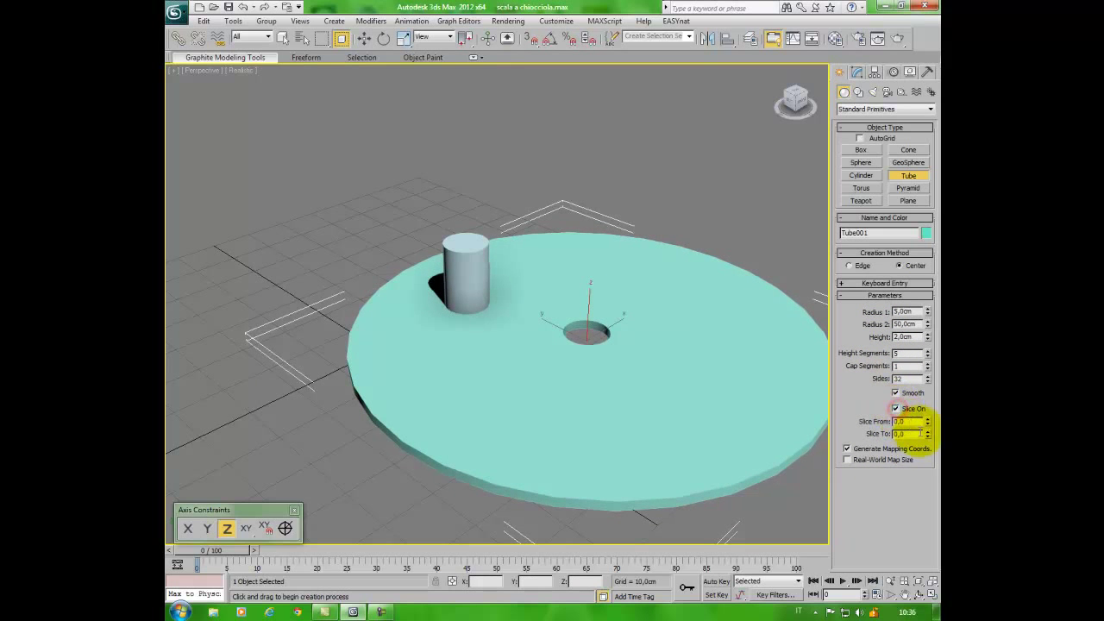
double_click(916, 421)
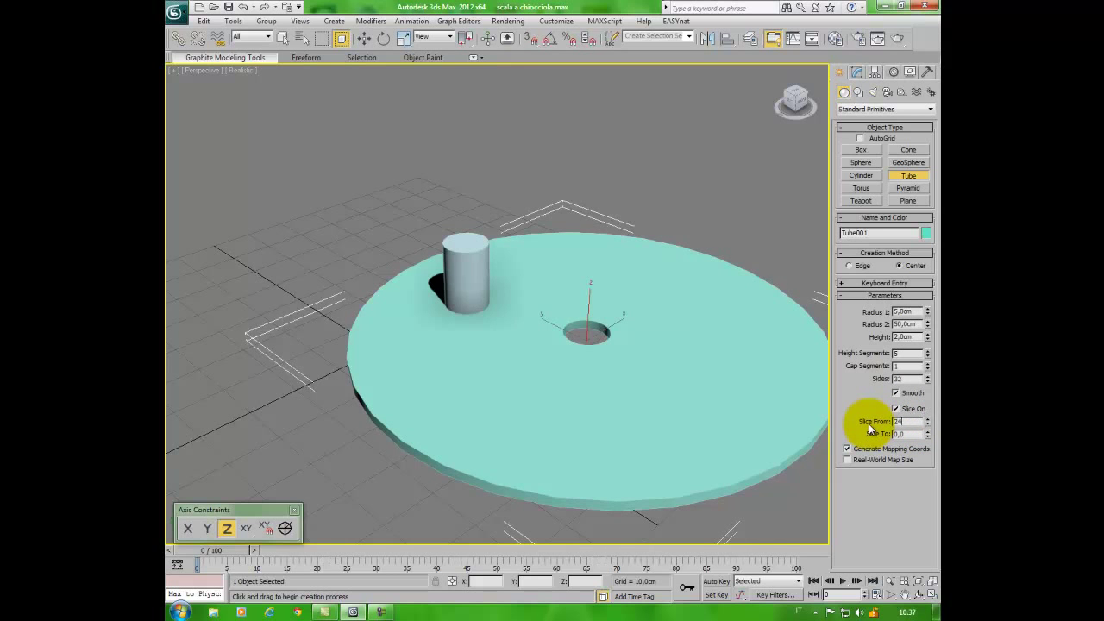
type("0")
key("Return")
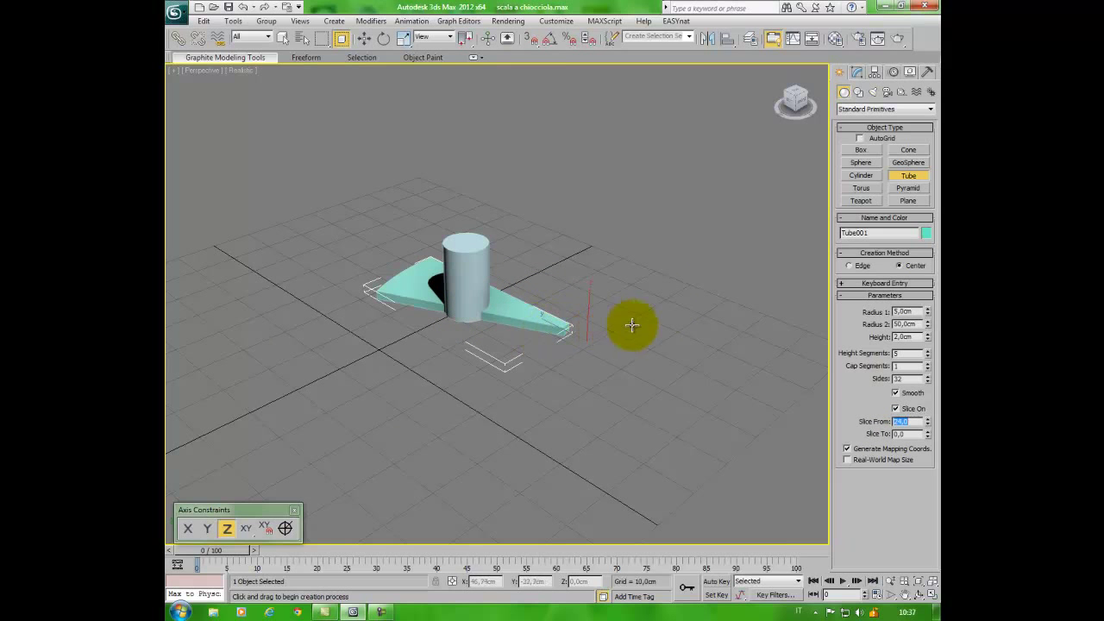
Rotate the wedge 180 degrees around Z via the Rotate Transform Type-In.
left_click(384, 38)
right_click(383, 38)
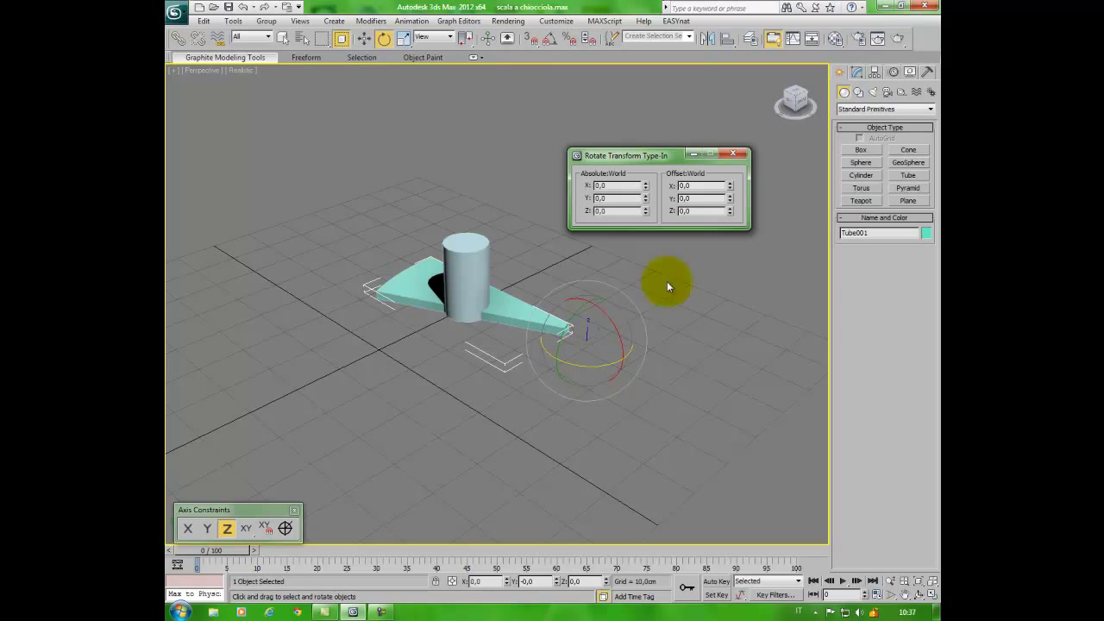
double_click(690, 211)
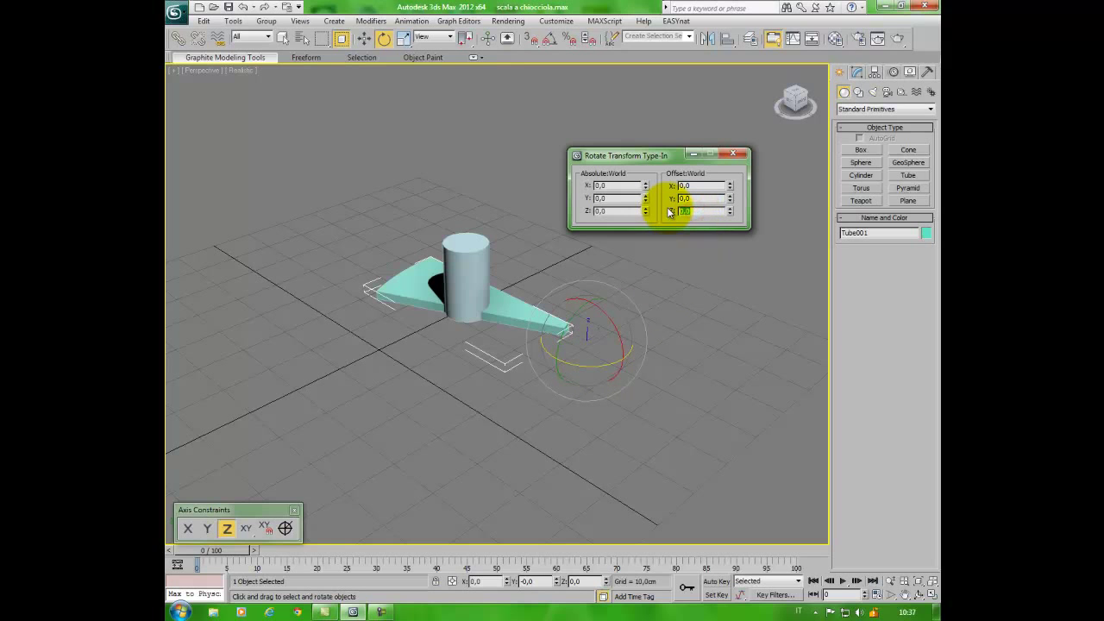
type("180")
key("Return")
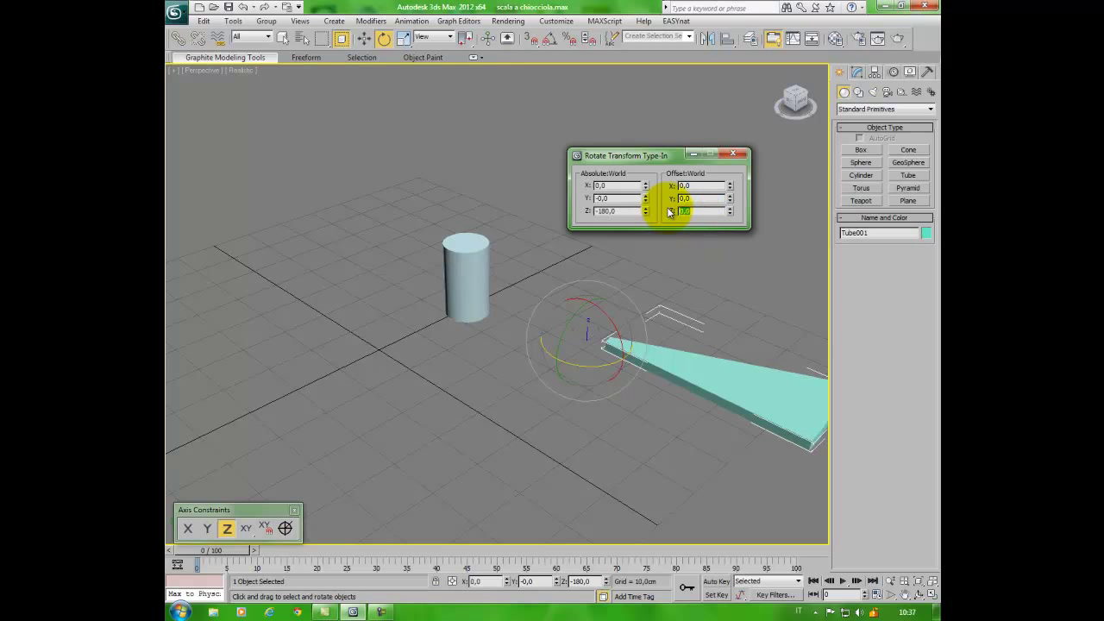
key("w")
left_click(732, 152)
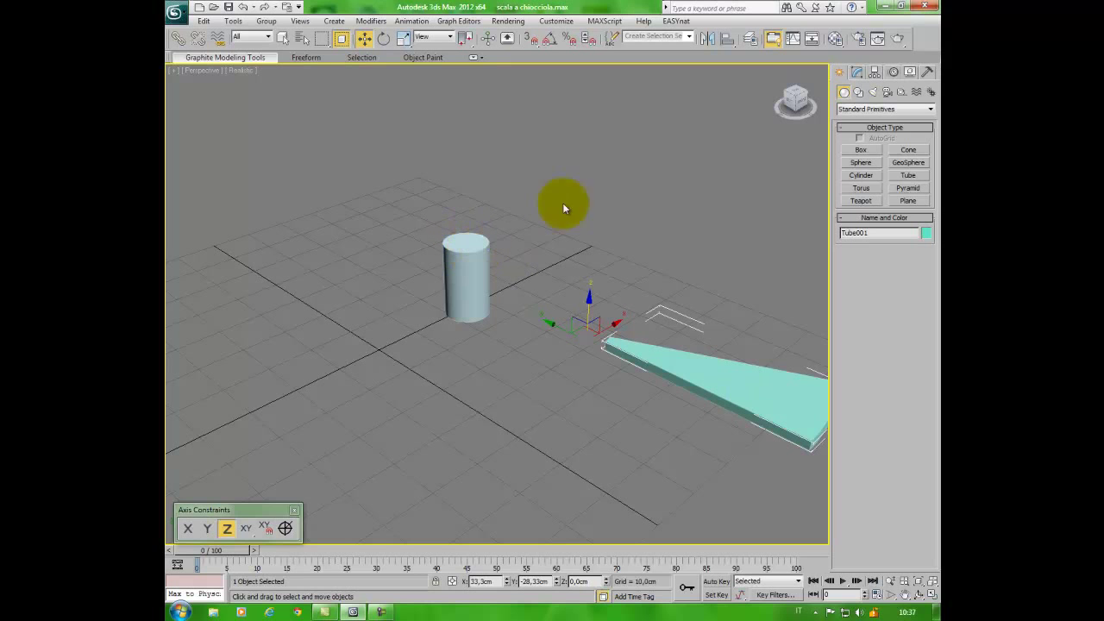
Align the wedge to the cylinder, Pivot Point to Pivot Point on X, Y and Z.
left_click(730, 40)
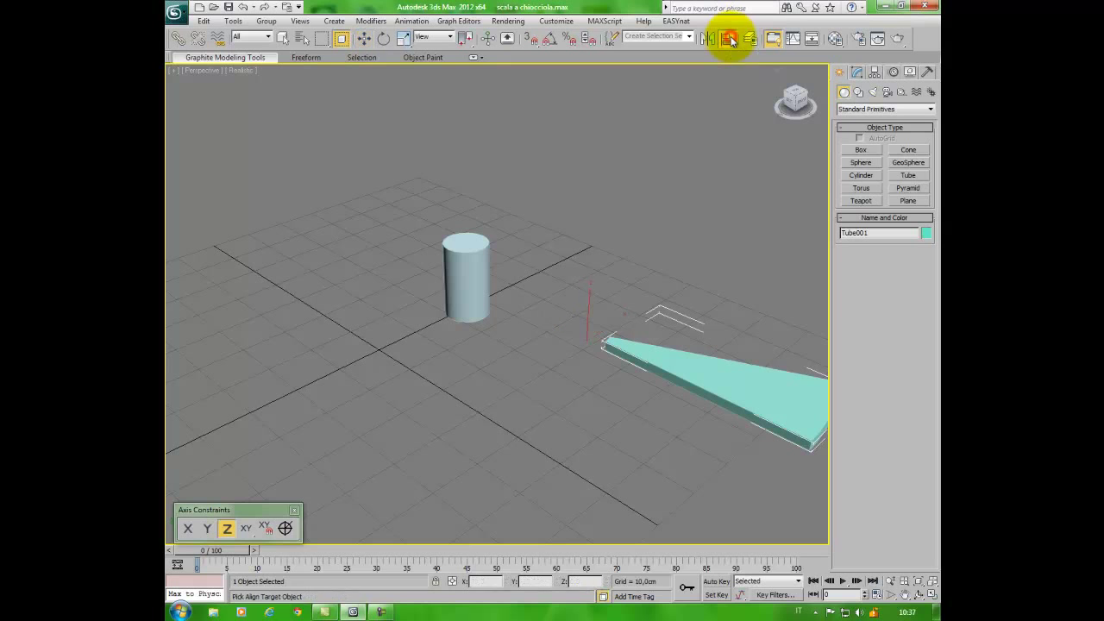
left_click(479, 280)
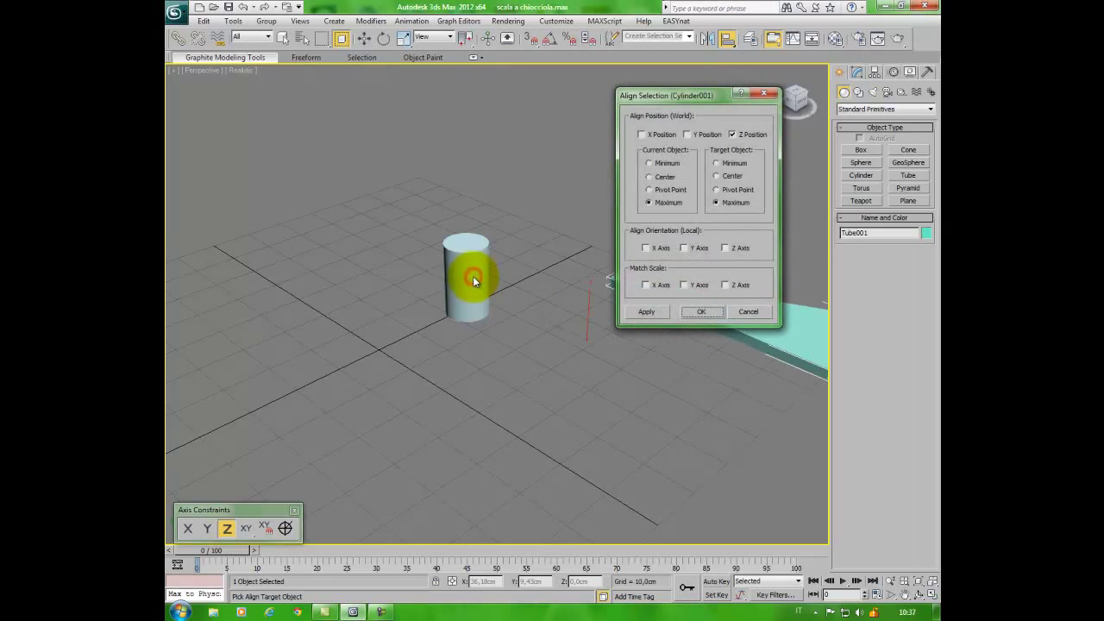
left_click(677, 189)
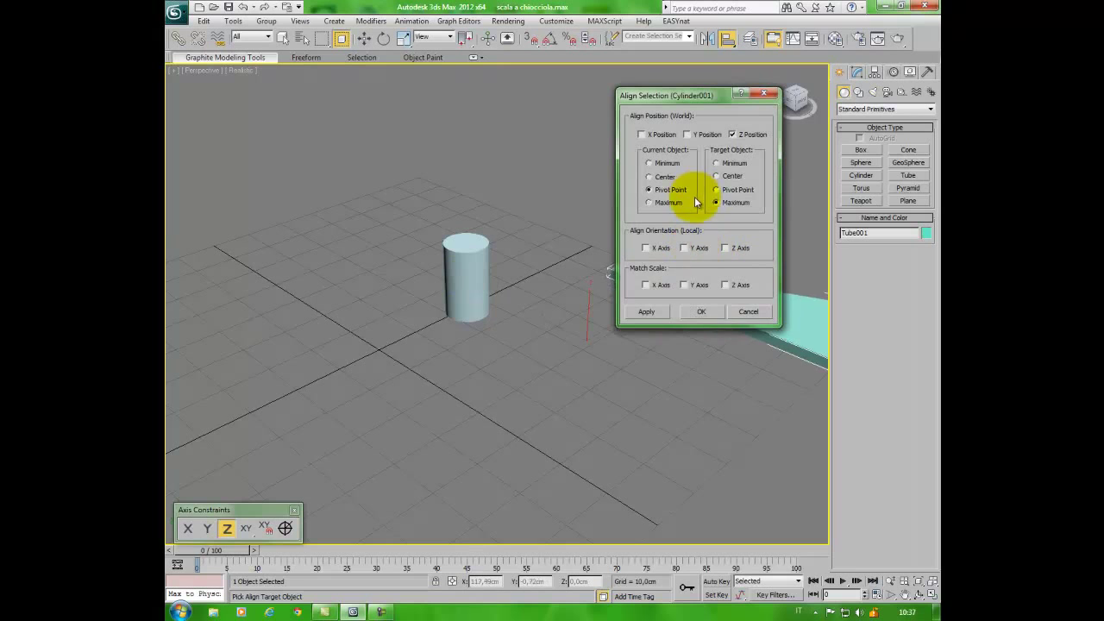
left_click(718, 189)
left_click(648, 135)
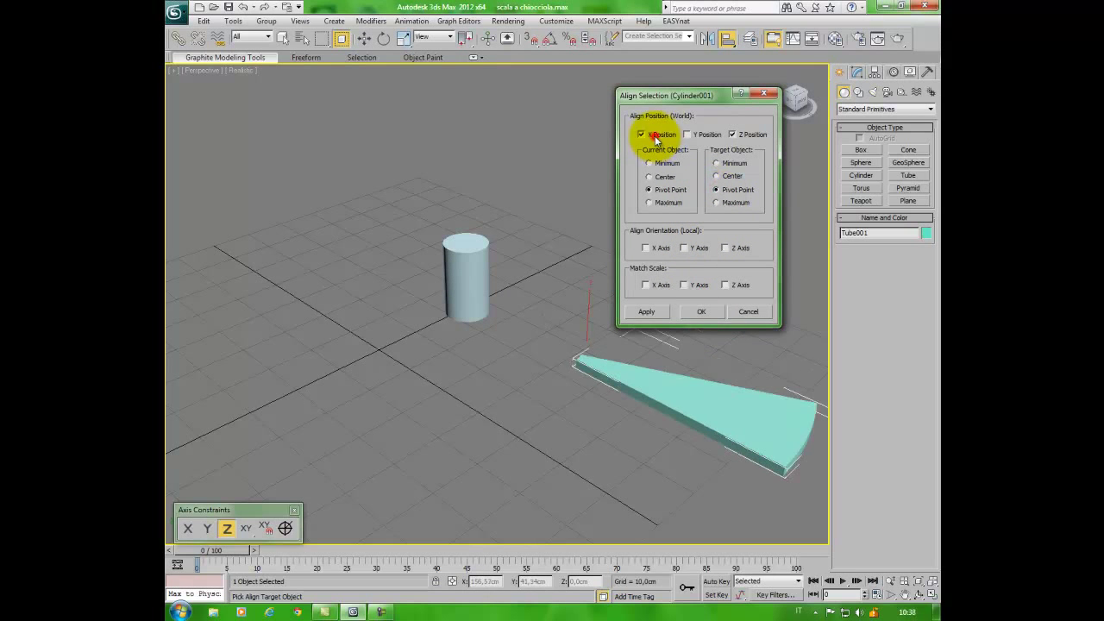
left_click(687, 134)
left_click(649, 311)
left_click(699, 311)
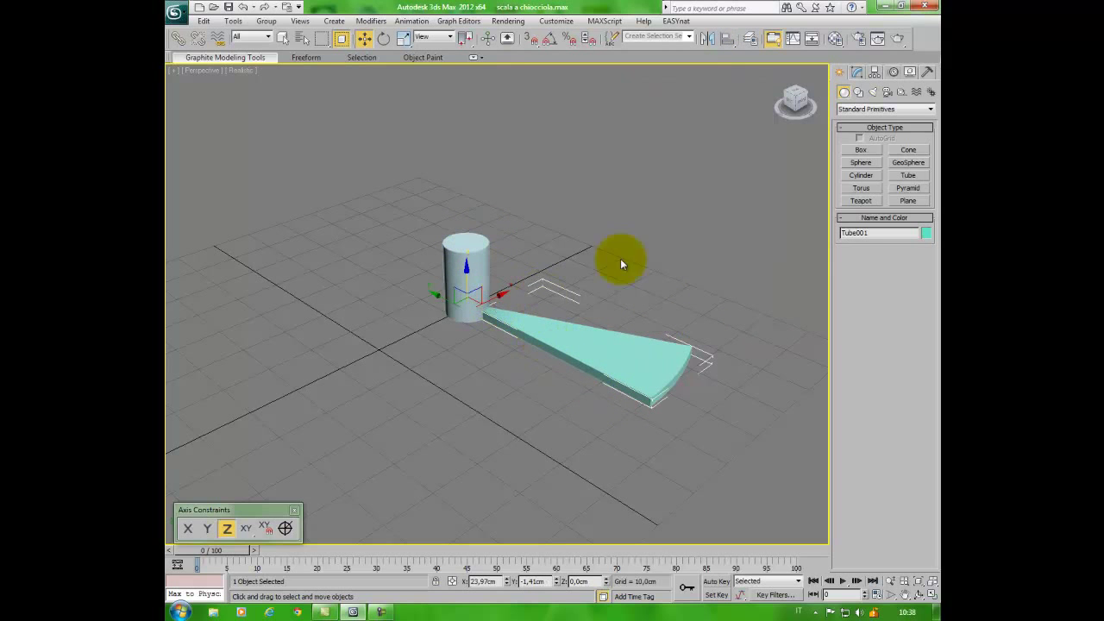
Align the wedge to the cylinder on Z only, Maximum to Maximum.
left_click(727, 38)
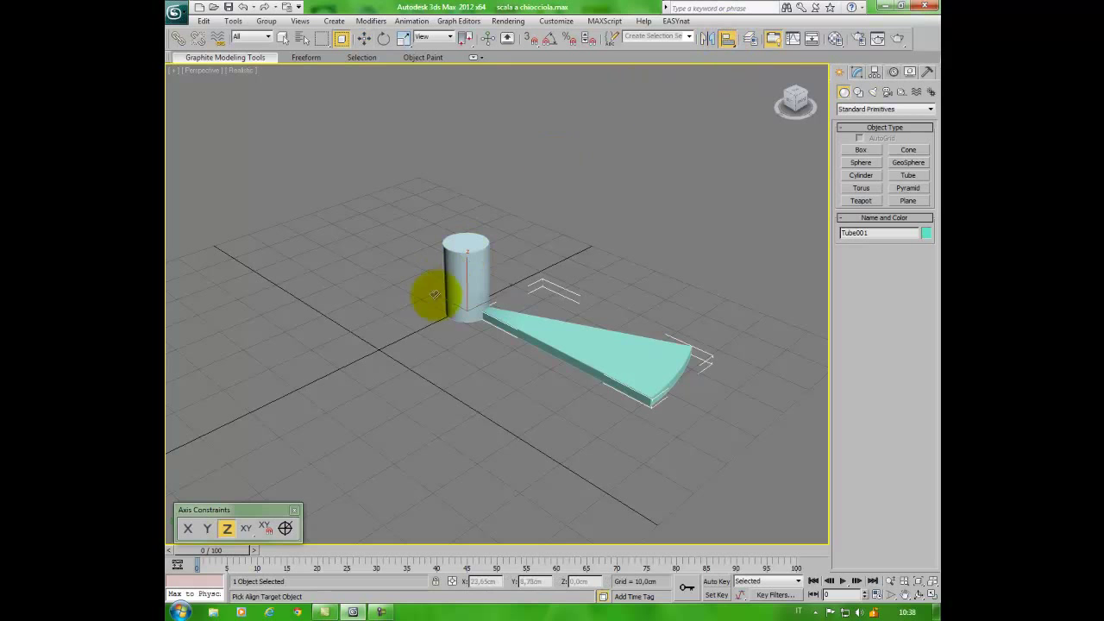
left_click(479, 274)
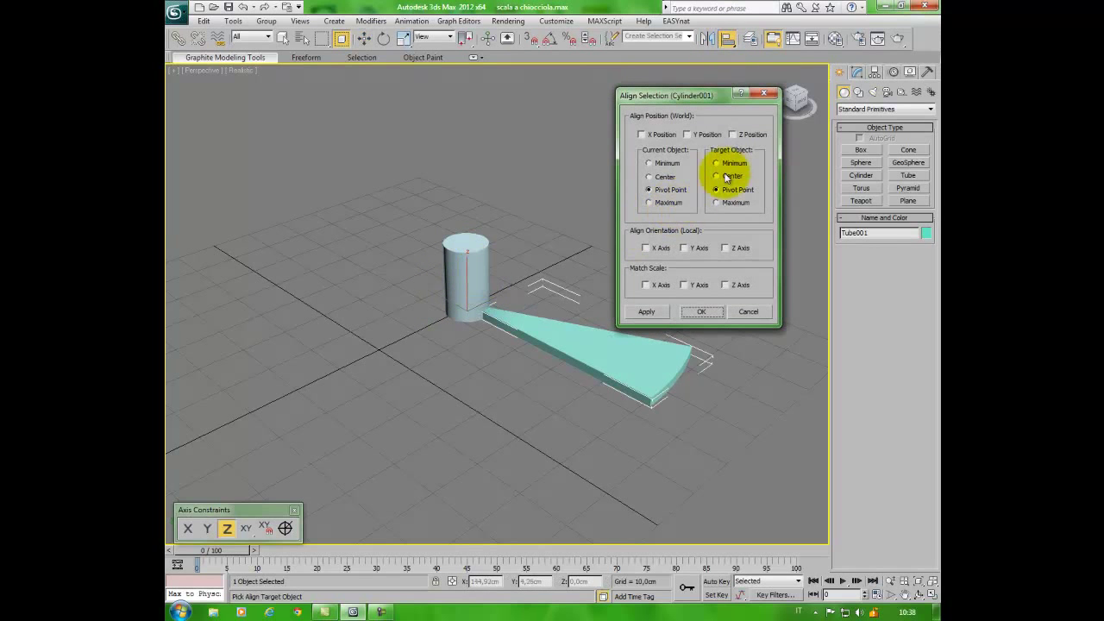
left_click(734, 136)
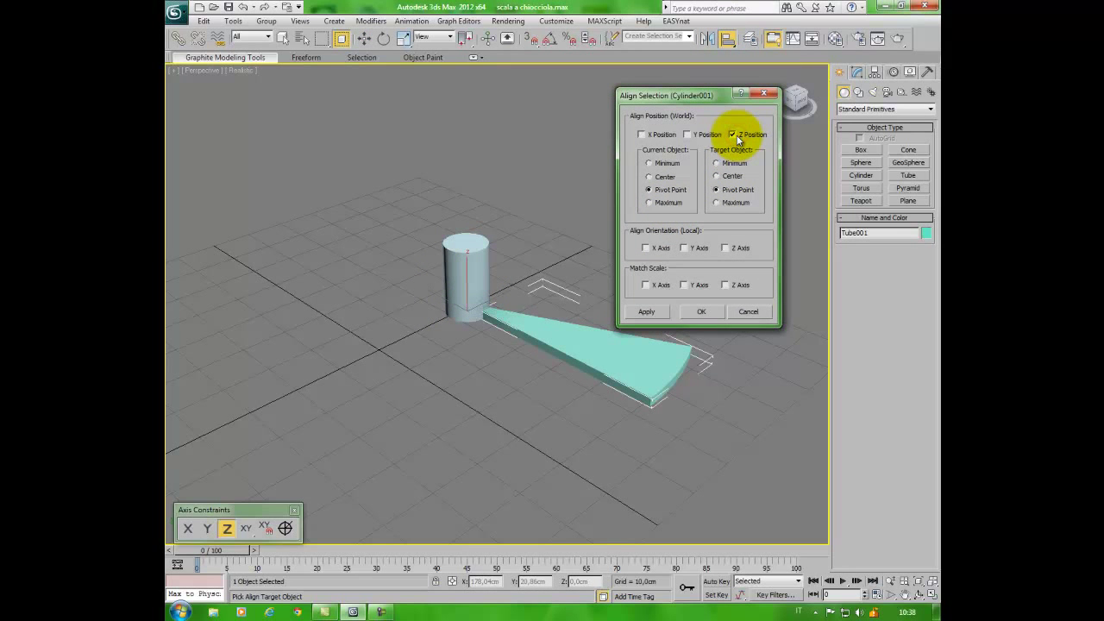
left_click(661, 202)
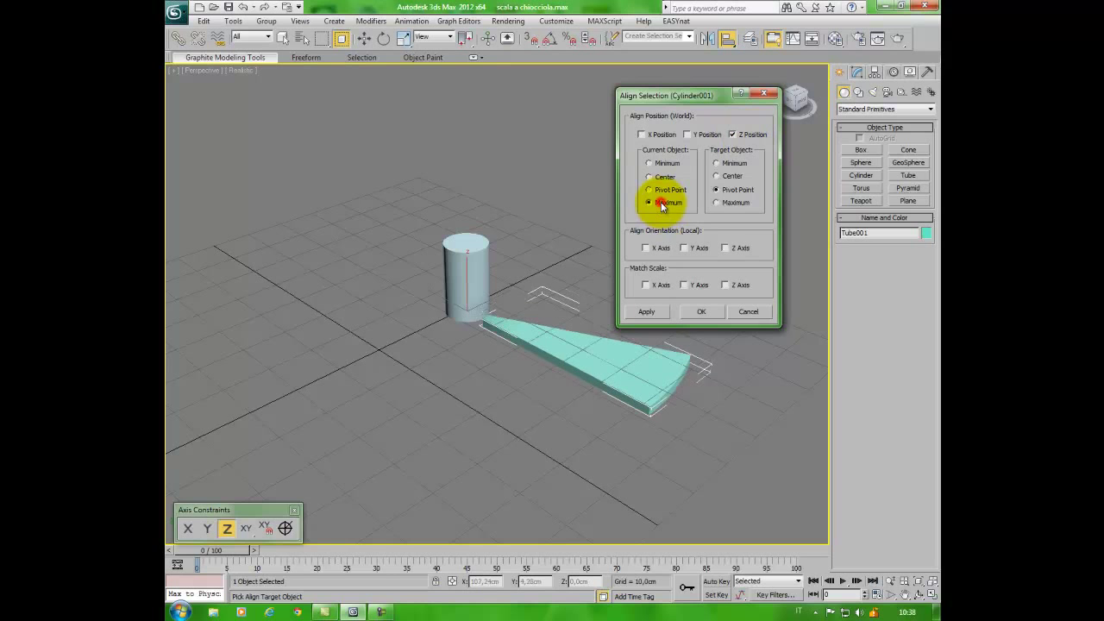
left_click(730, 204)
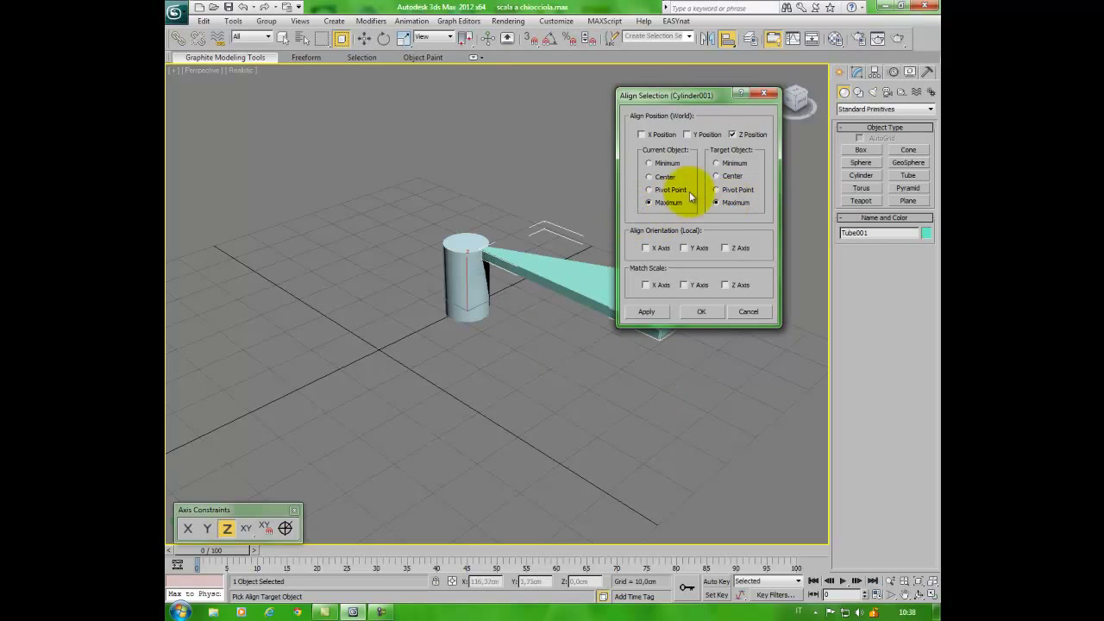
left_click_drag(716, 99, 303, 172)
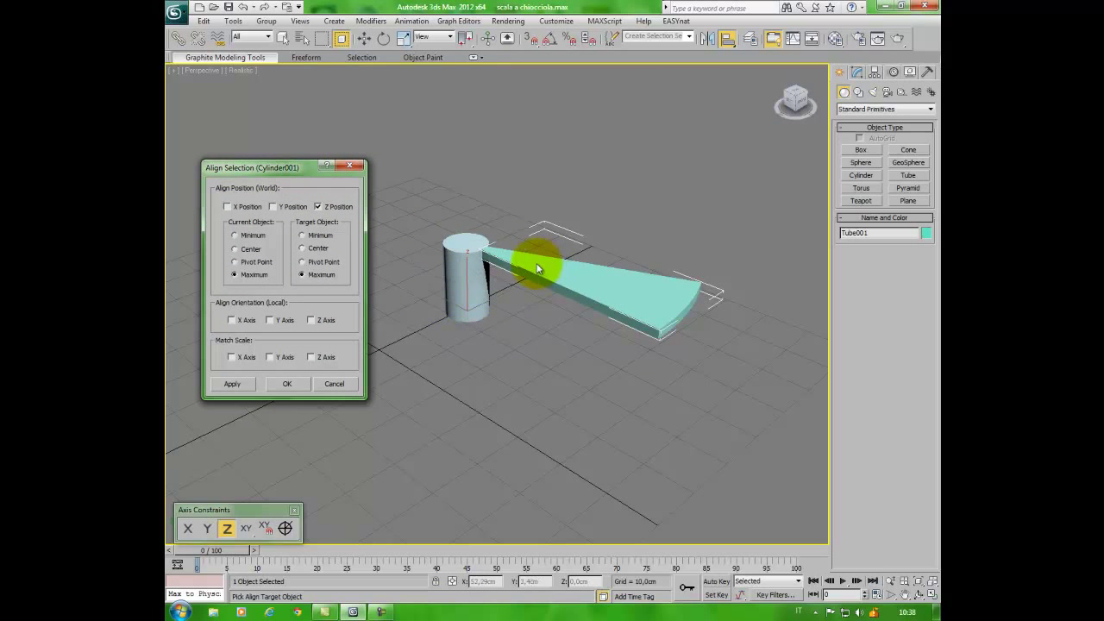
left_click(287, 384)
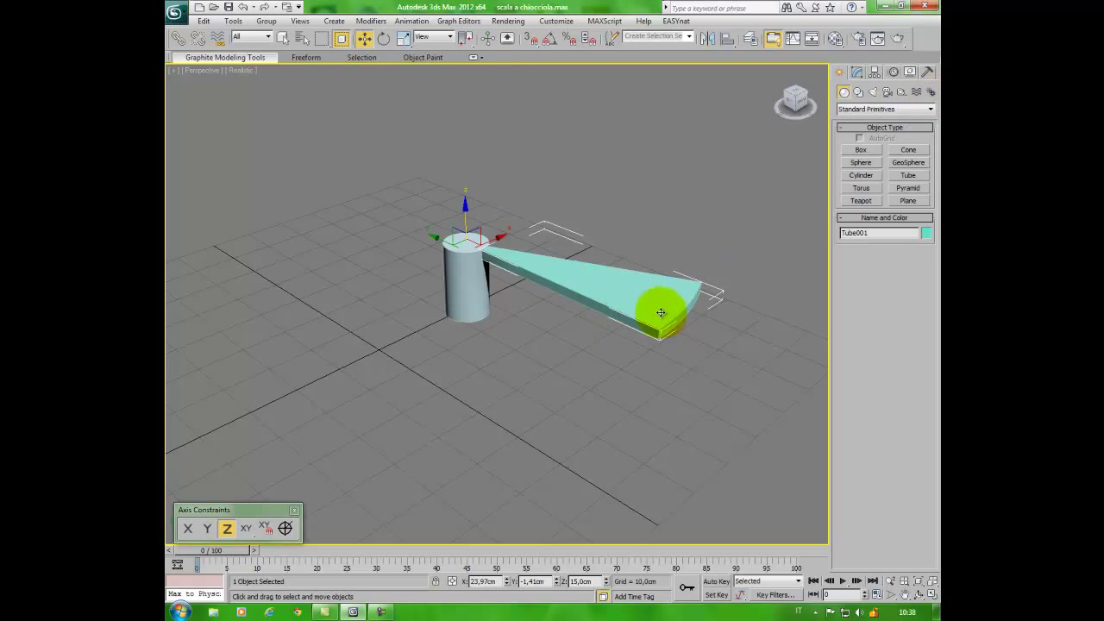
Set the wedge's object colour to orange.
left_click(926, 234)
left_click(471, 272)
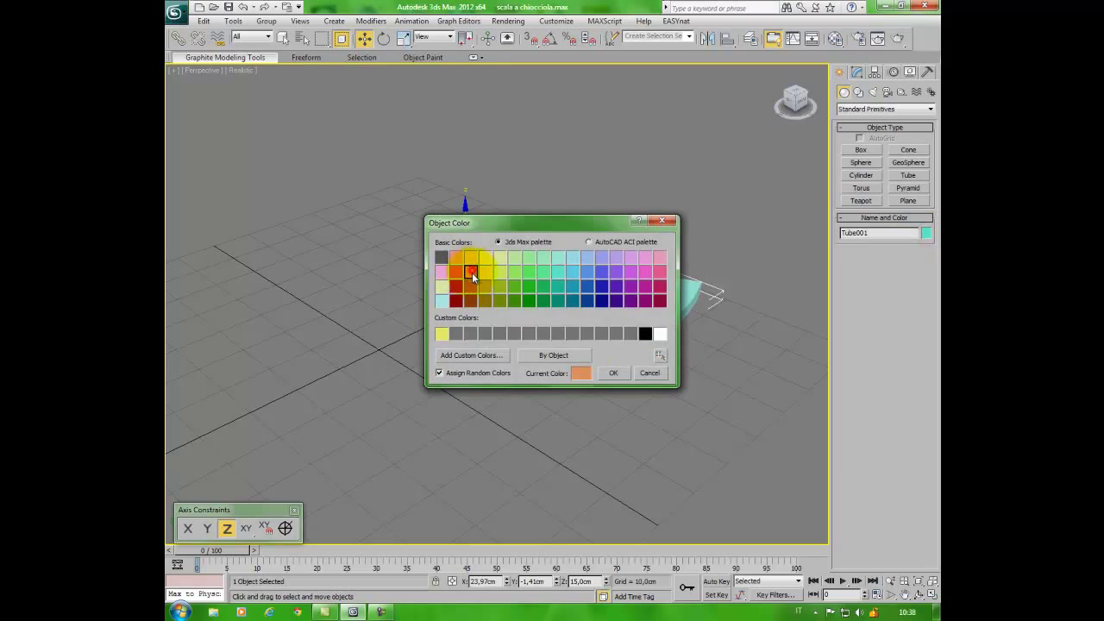
left_click(613, 373)
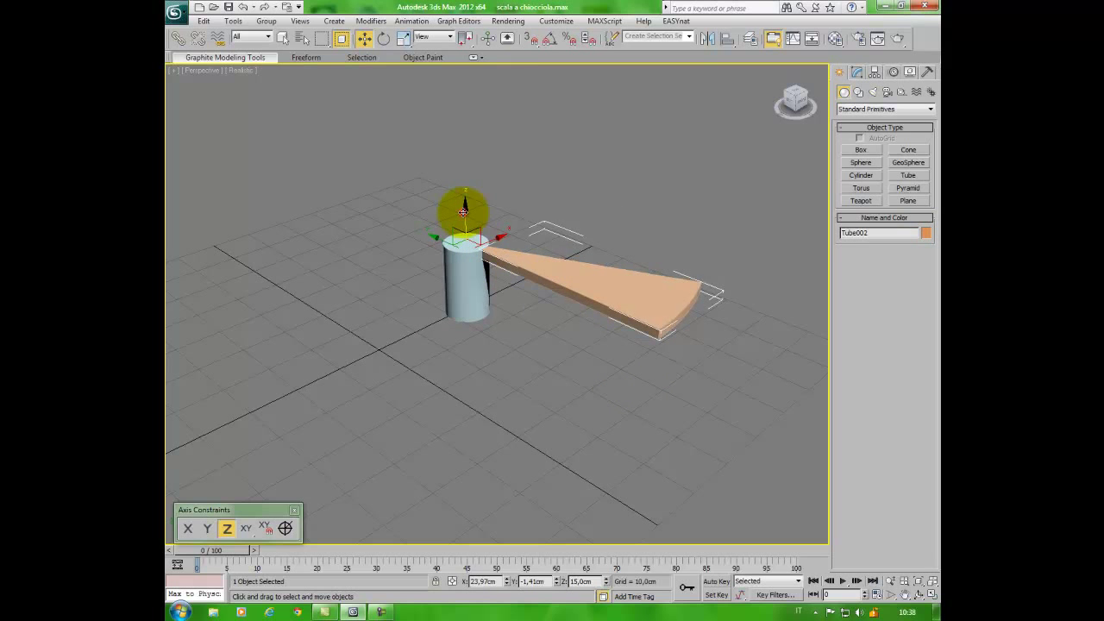
Clone the wedge just below itself and colour the copy blue.
left_click_drag(463, 211, 462, 221, "shift")
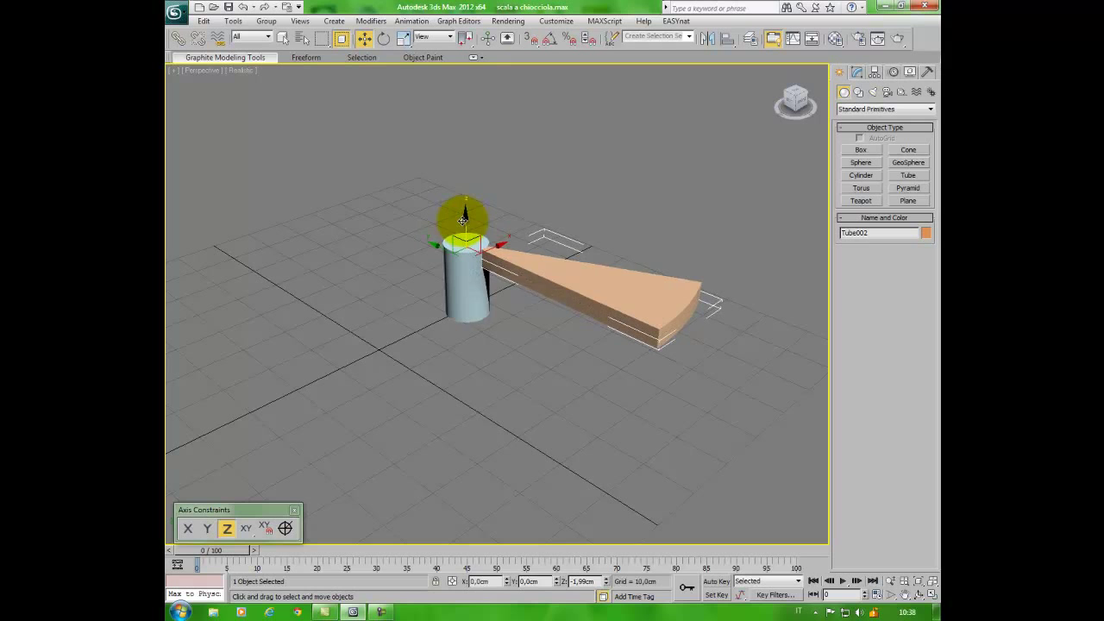
left_click(554, 359)
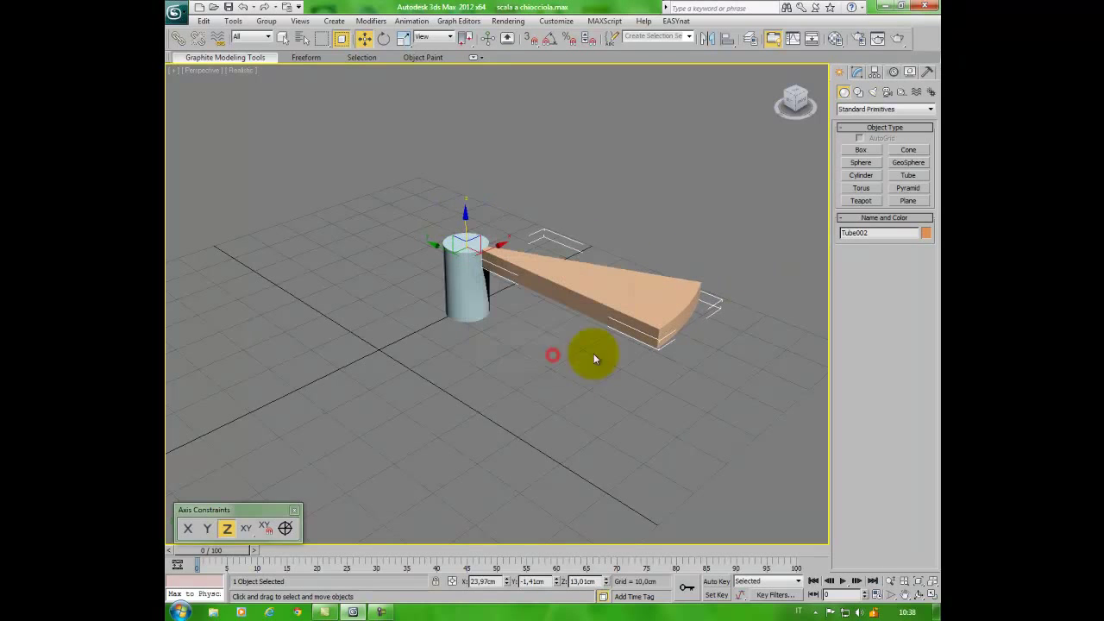
left_click(924, 234)
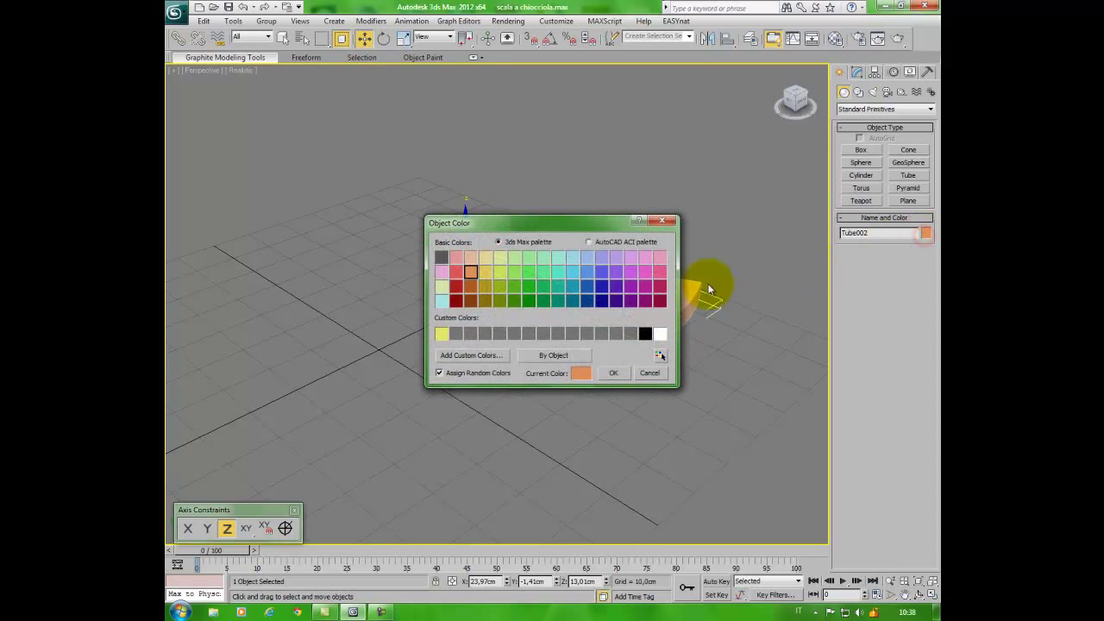
left_click(601, 272)
left_click(613, 372)
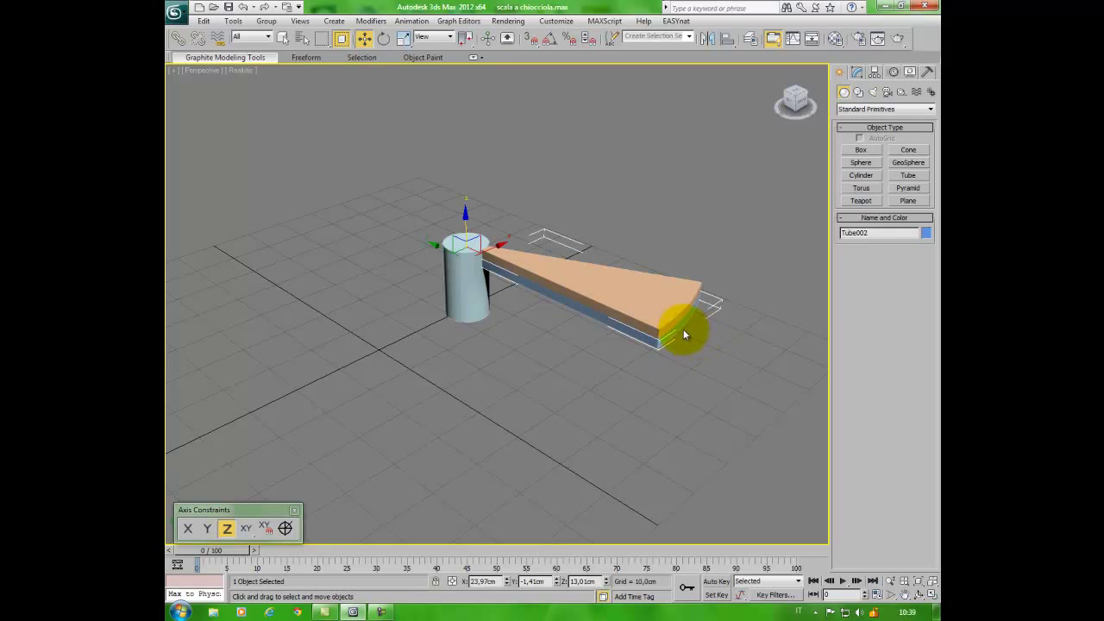
left_click(681, 312)
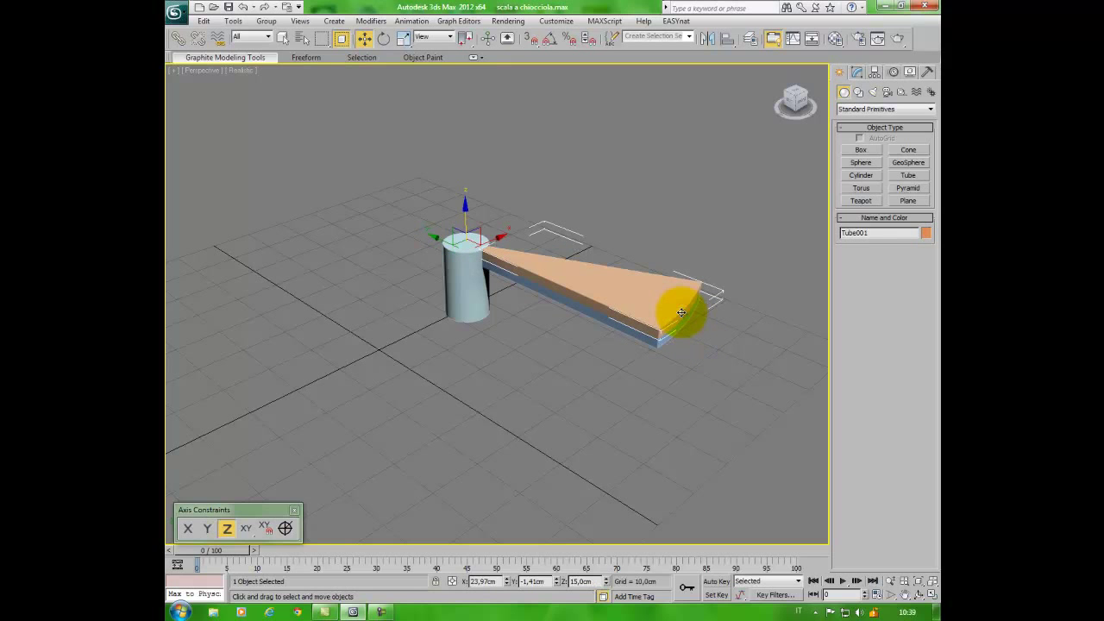
Deselect, recentre the view, and window-select the cylinder and both wedges.
left_click(567, 244)
middle_click_drag(567, 244, 567, 254, "alt")
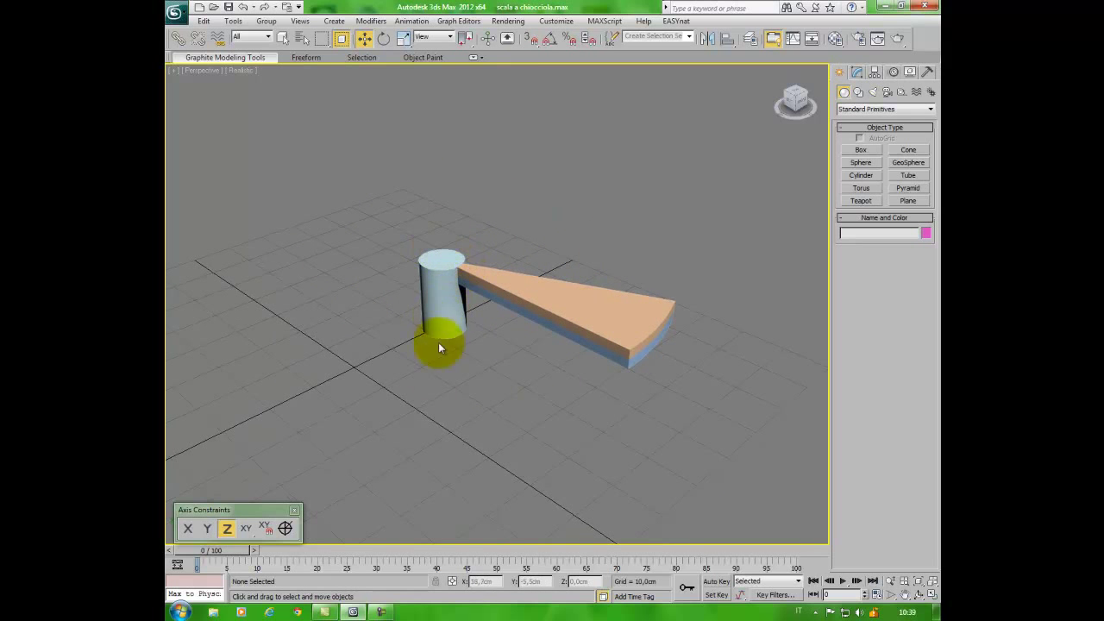
middle_click_drag(451, 373, 544, 373)
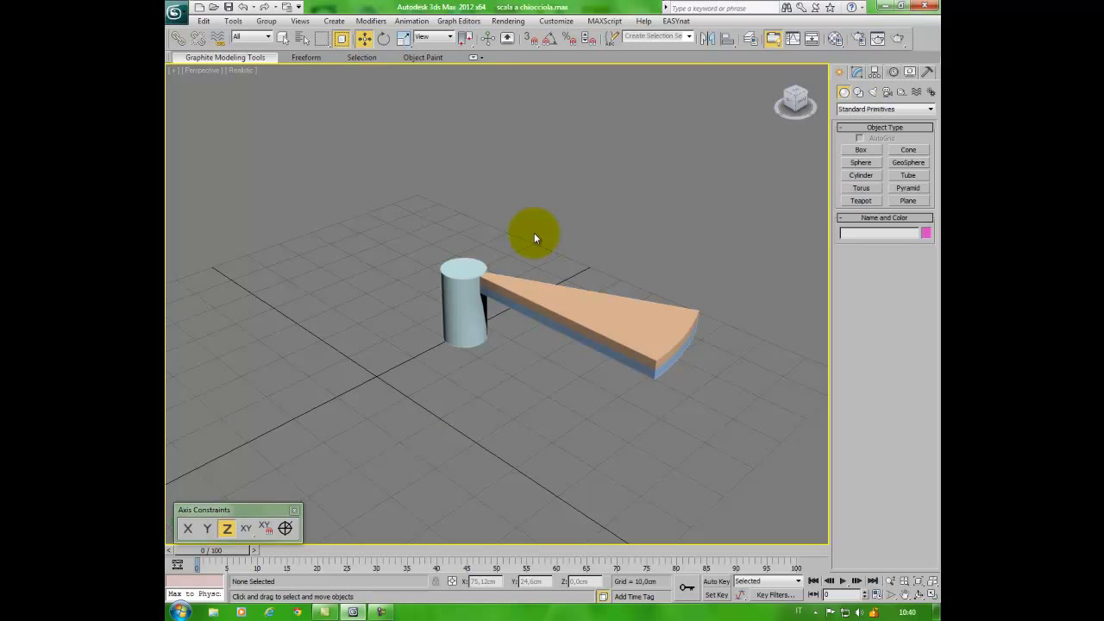
left_click_drag(722, 215, 401, 454)
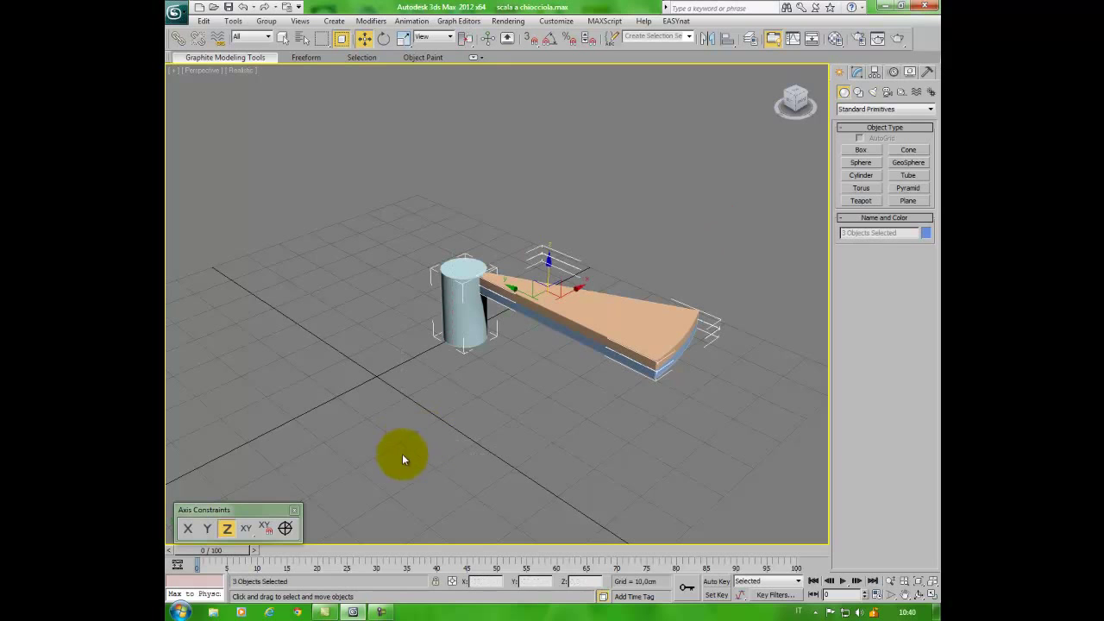
With Affect Pivot Only on, align all three pivots to the cylinder's pivot on X, Y, Z.
left_click(876, 74)
left_click(881, 150)
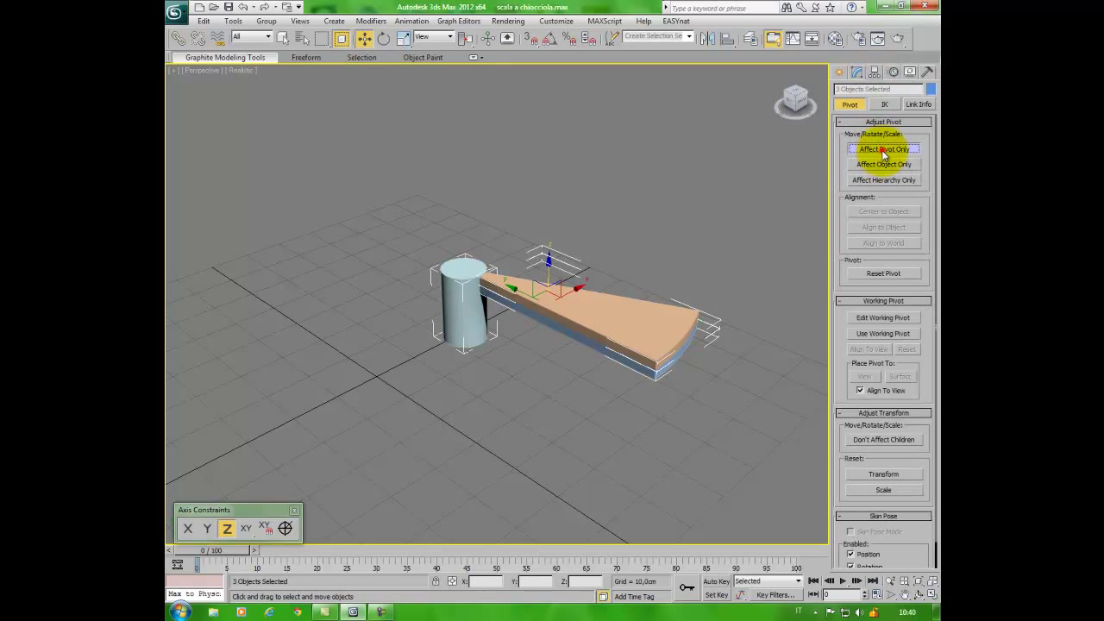
left_click(729, 41)
left_click(462, 323)
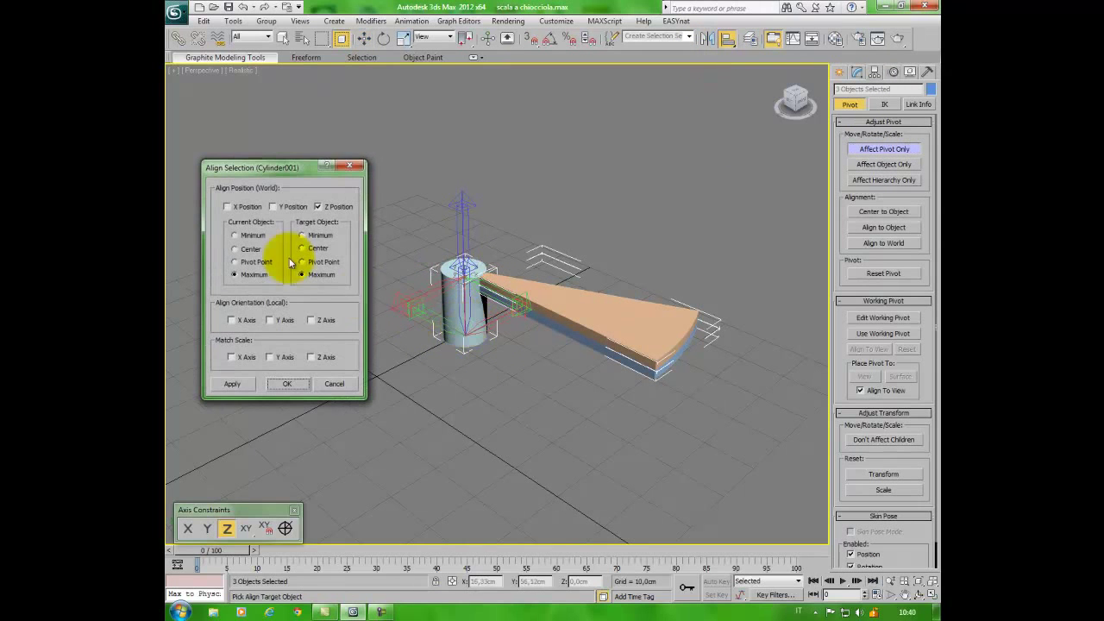
left_click(235, 261)
left_click(302, 262)
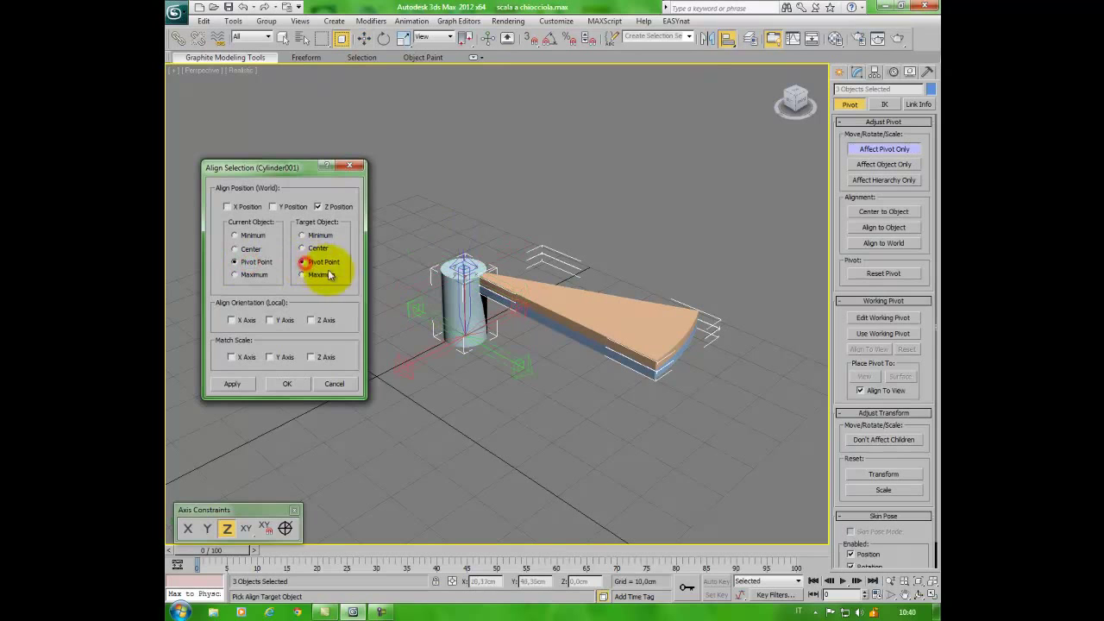
left_click(273, 207)
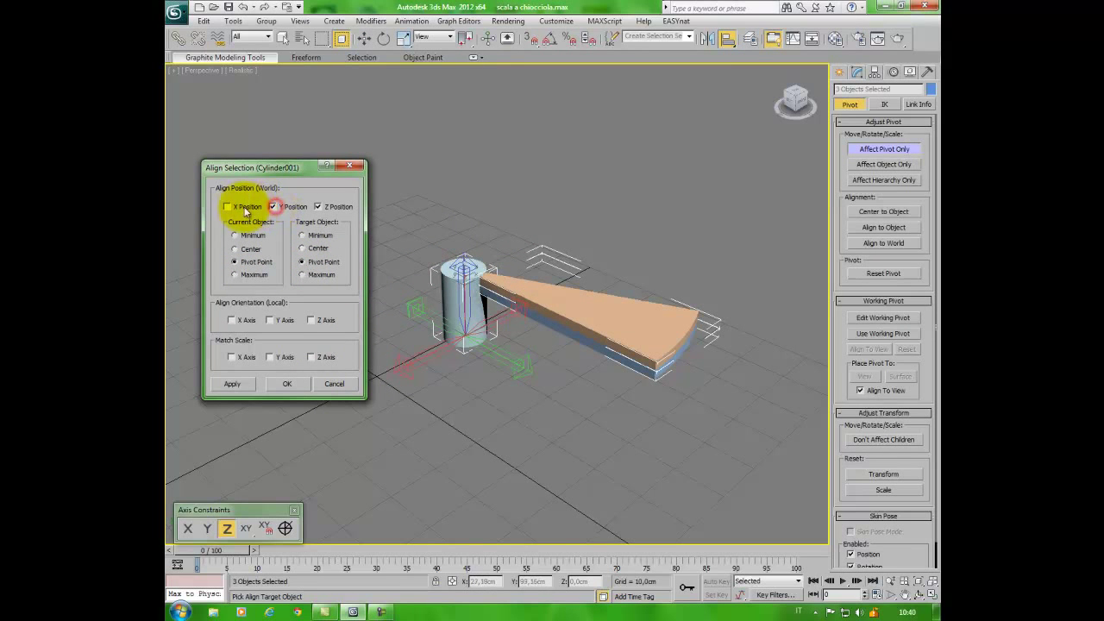
left_click(238, 209)
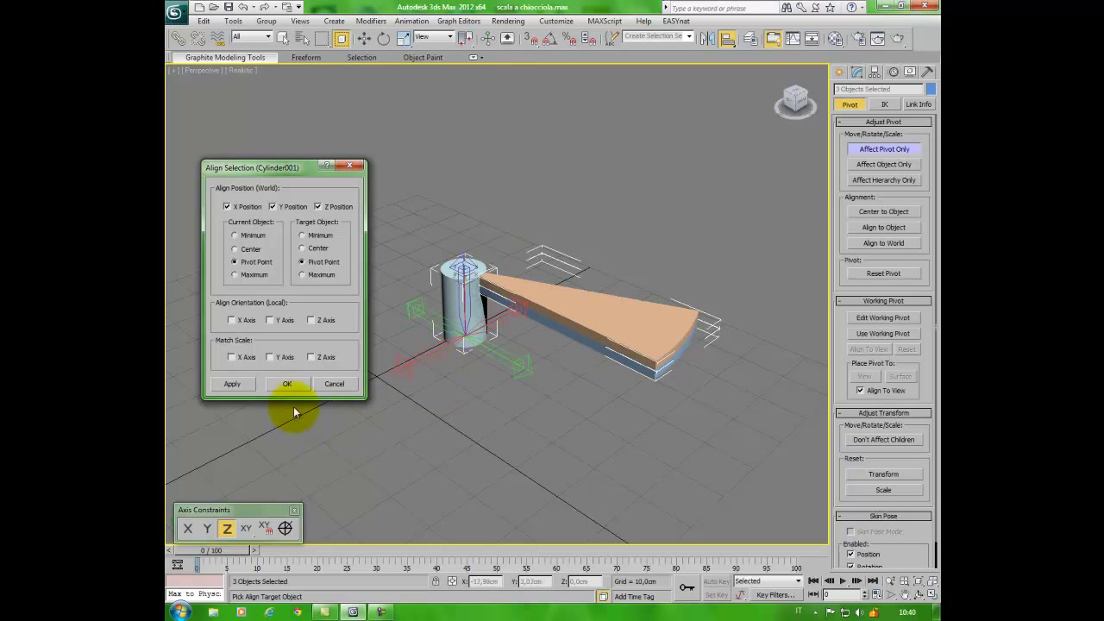
left_click(288, 384)
left_click(645, 212)
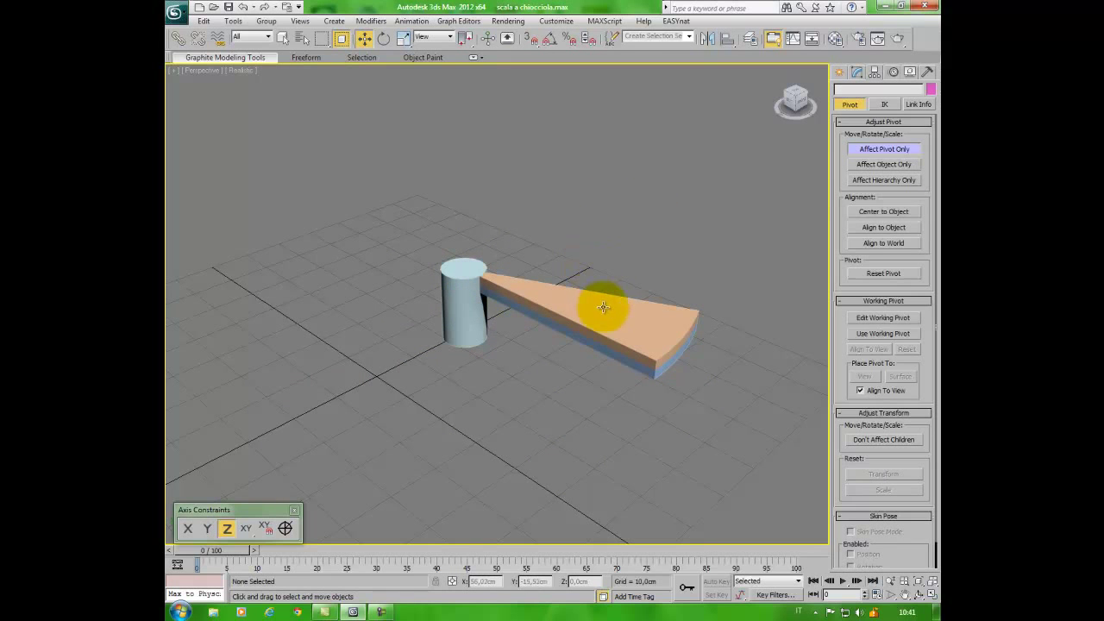
Apply the wood material to both wedge steps and the grey metal material to the column.
left_click(834, 39)
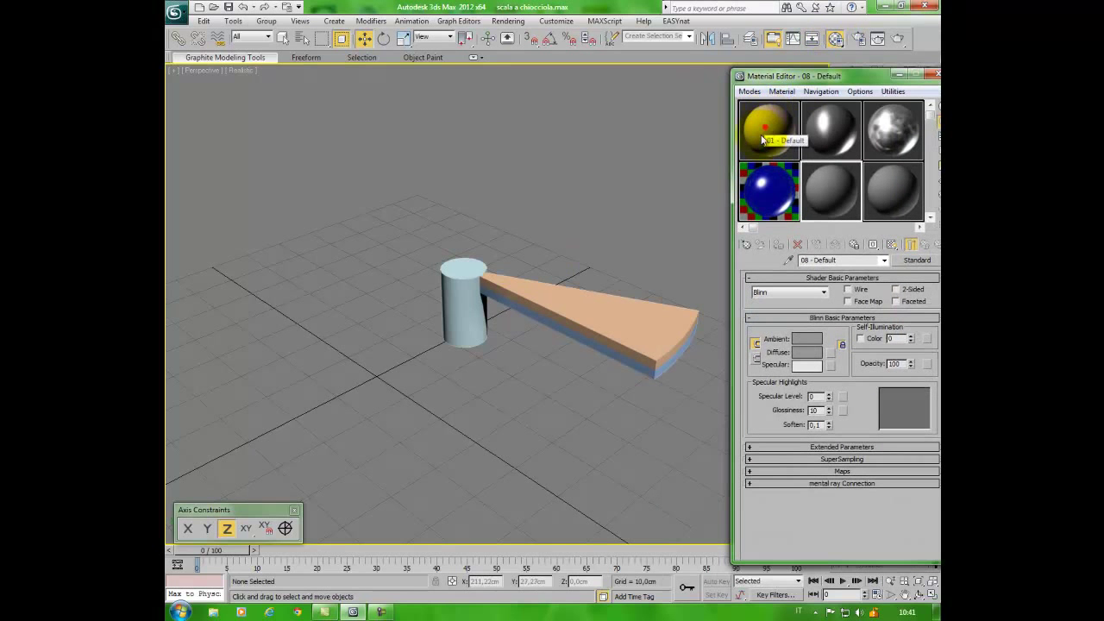
left_click_drag(762, 138, 642, 316)
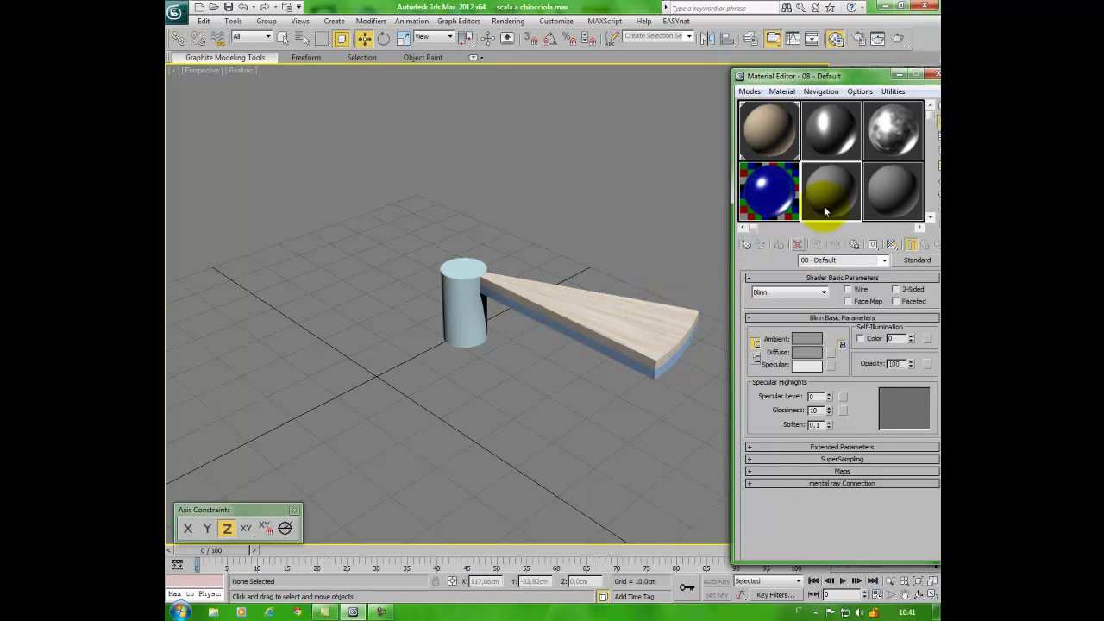
left_click_drag(759, 215, 671, 362)
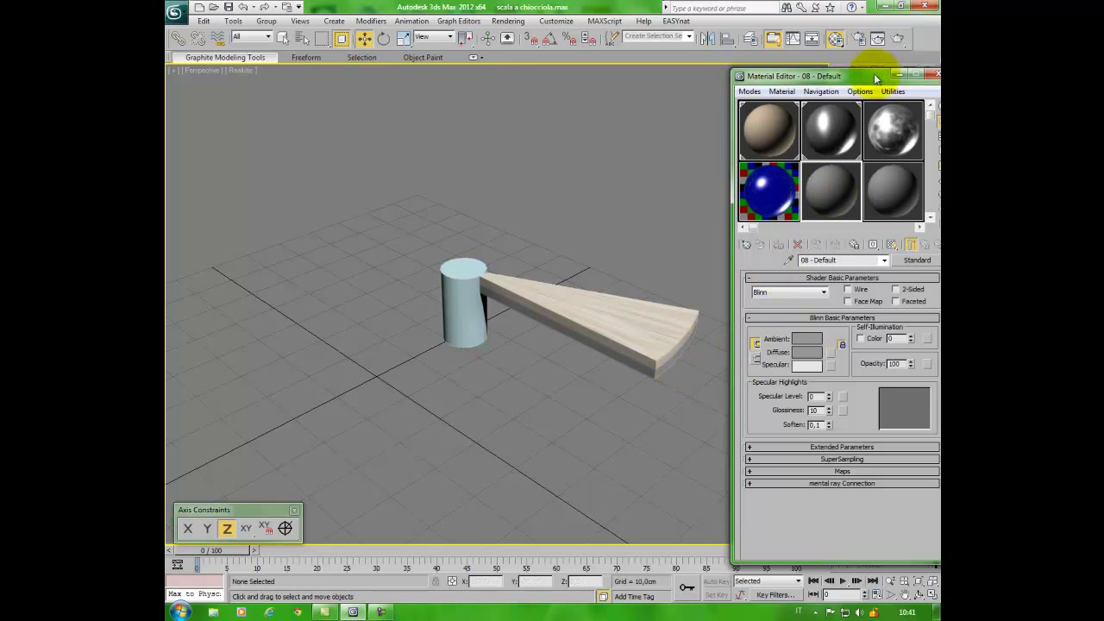
left_click_drag(892, 129, 470, 326)
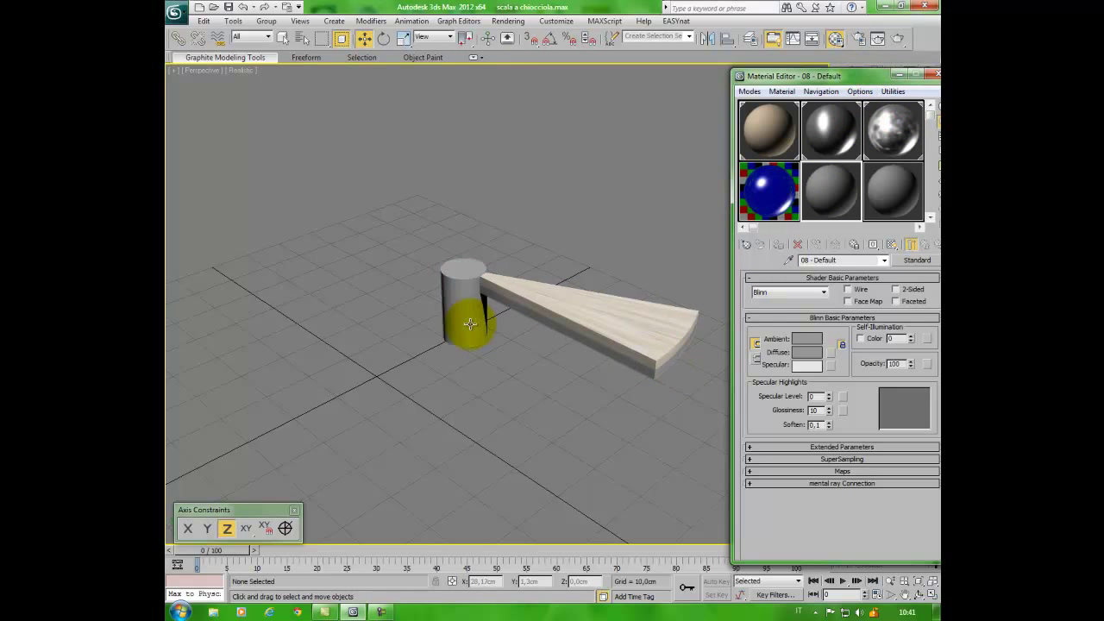
left_click(935, 75)
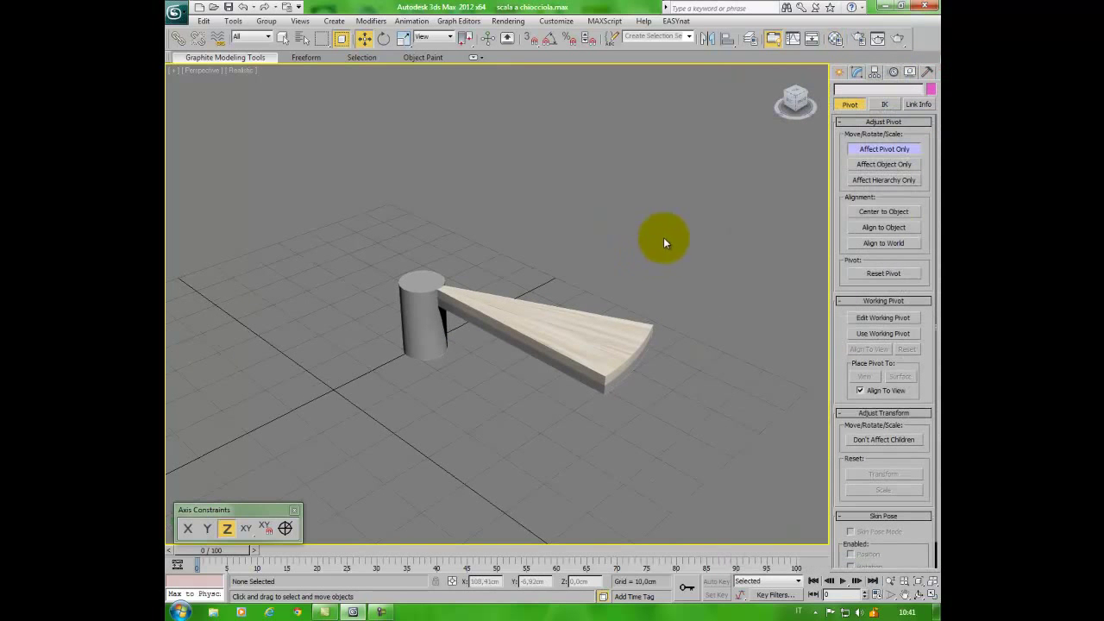
Window-select the column and both wedges, then open the Array dialog from the Tools menu.
left_click_drag(676, 221, 336, 456)
left_click(791, 138)
left_click(839, 72)
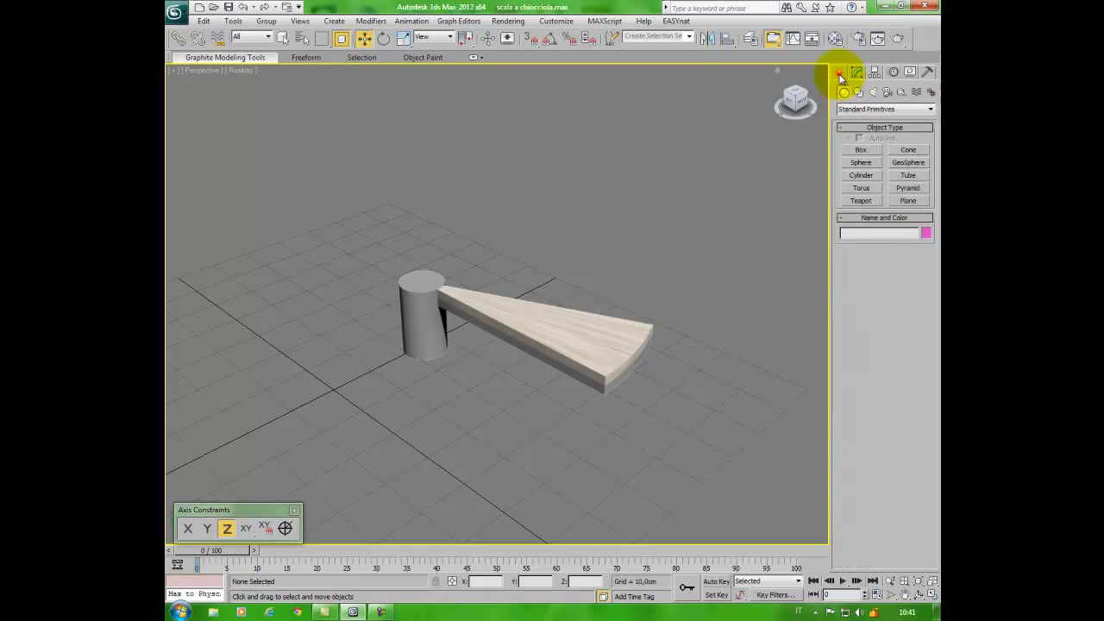
left_click_drag(712, 254, 301, 449)
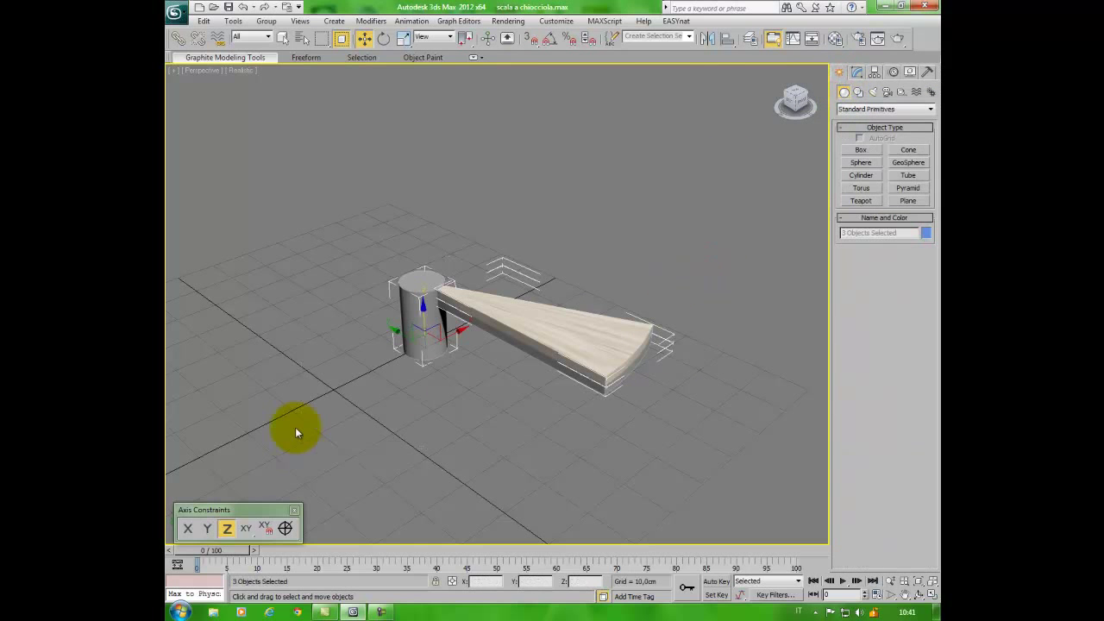
left_click(234, 22)
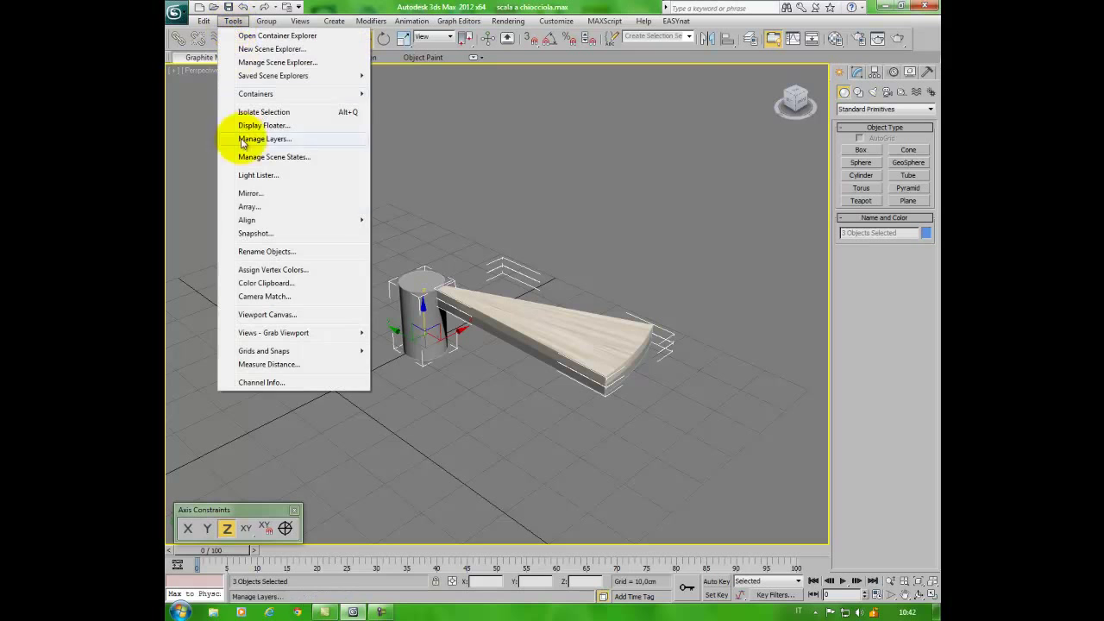
left_click(251, 209)
Set the Array incremental Z move to 17 cm, for a 170 cm total rise.
mouse_move(496, 204)
left_mouse_down()
mouse_move(529, 389)
mouse_move(320, 135)
mouse_move(411, 94)
left_mouse_up()
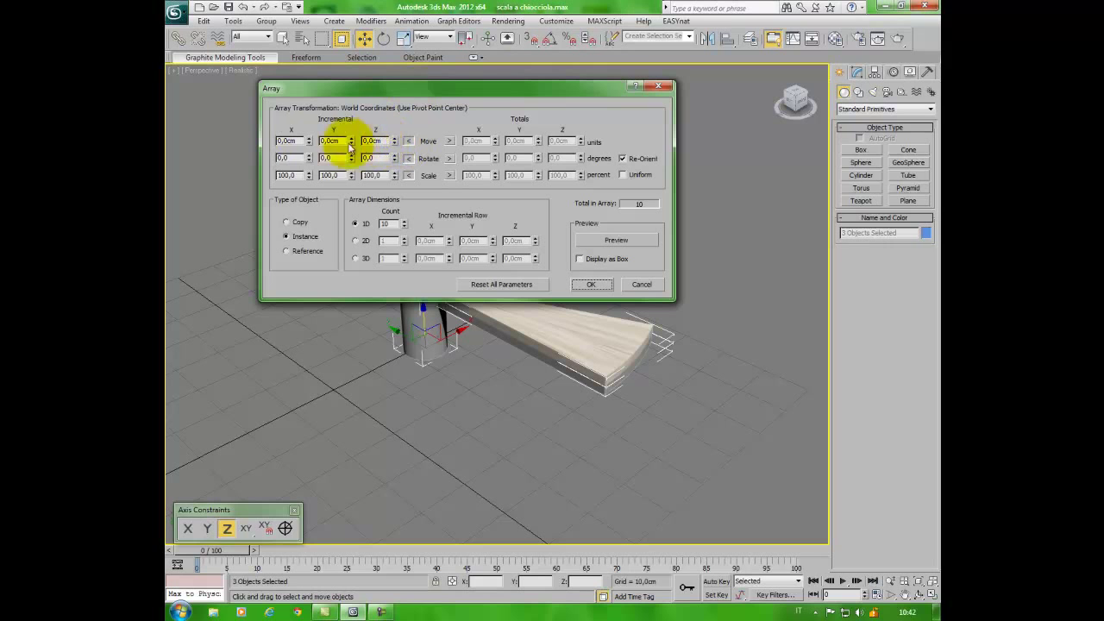
left_click(376, 141)
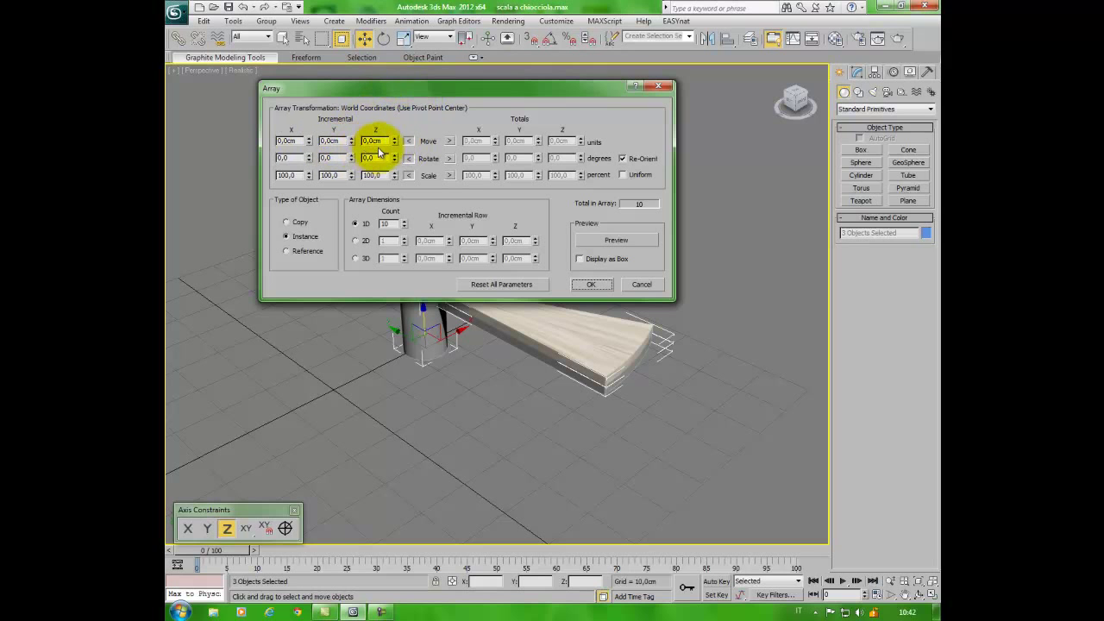
double_click(377, 142)
type("17")
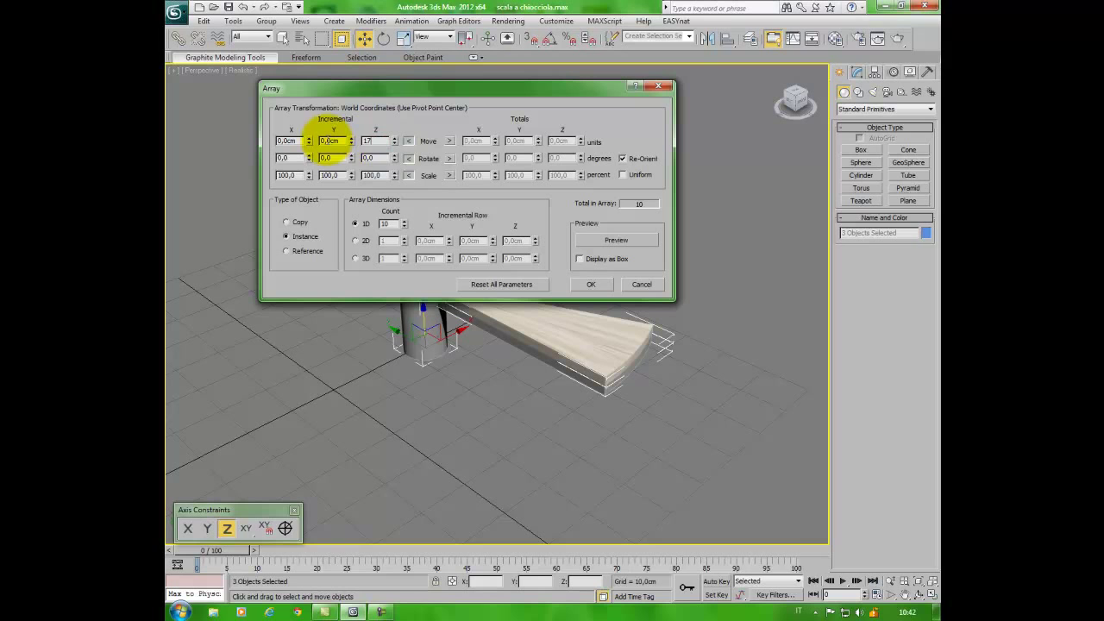
double_click(374, 159)
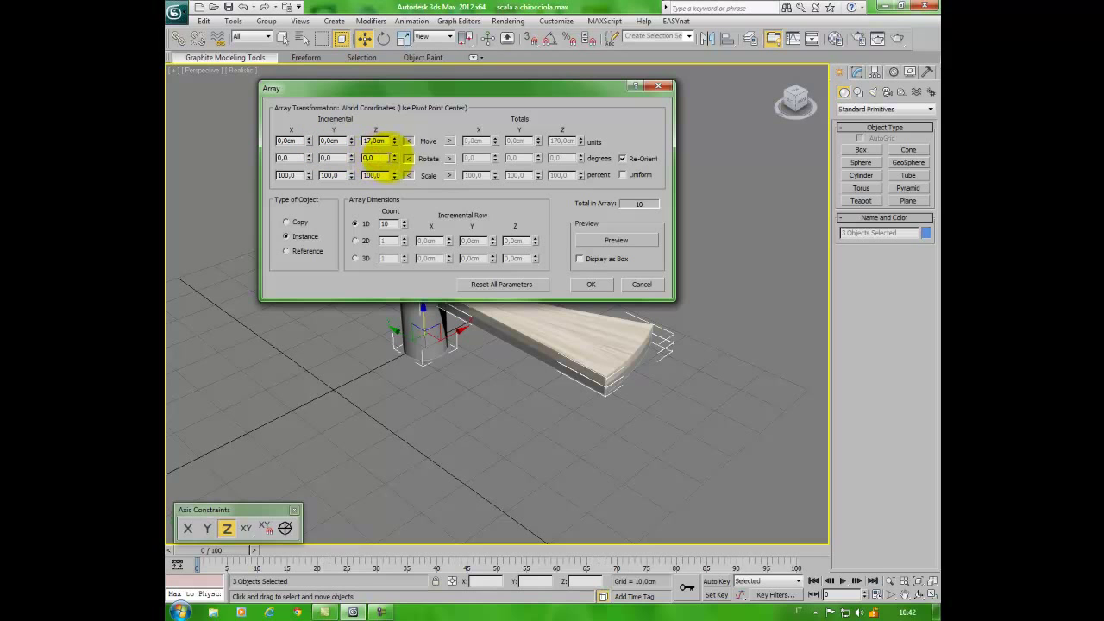